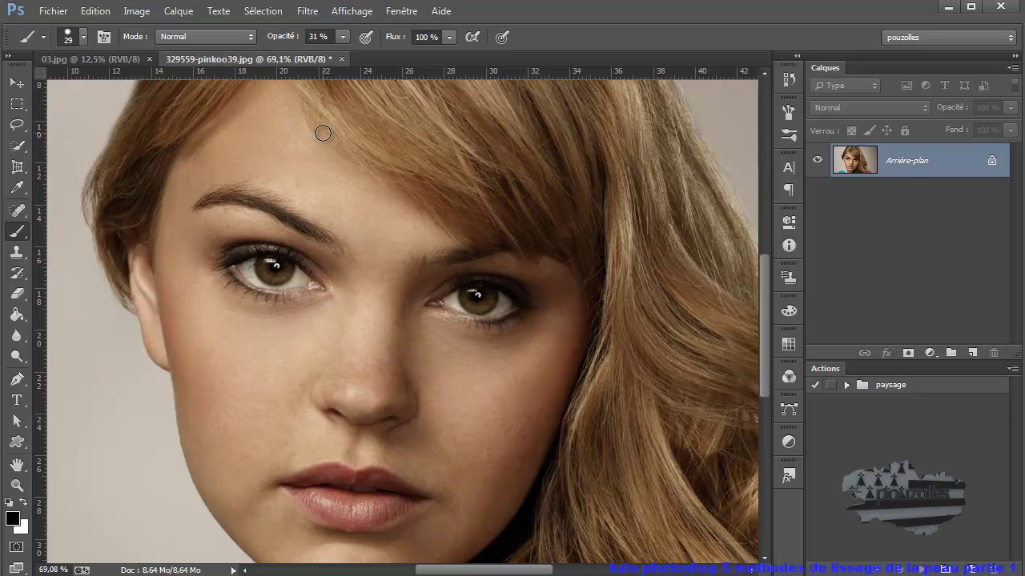
Open Photoshop's Filtre menu to see the filters available for the portrait
left_click(311, 13)
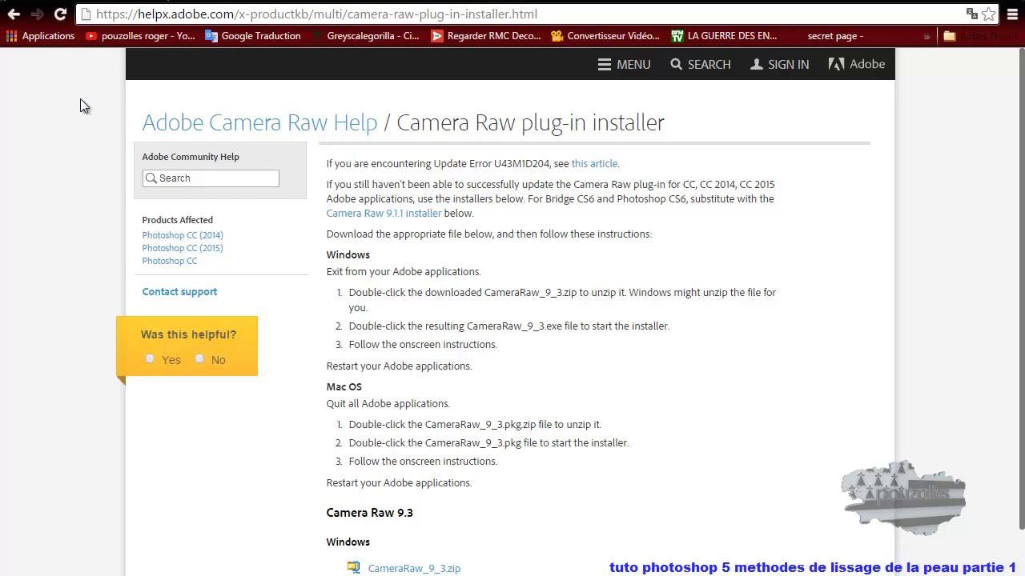
Go back from the Camera Raw installer page to the 'camera raw photoshop' Google results
left_click(14, 14)
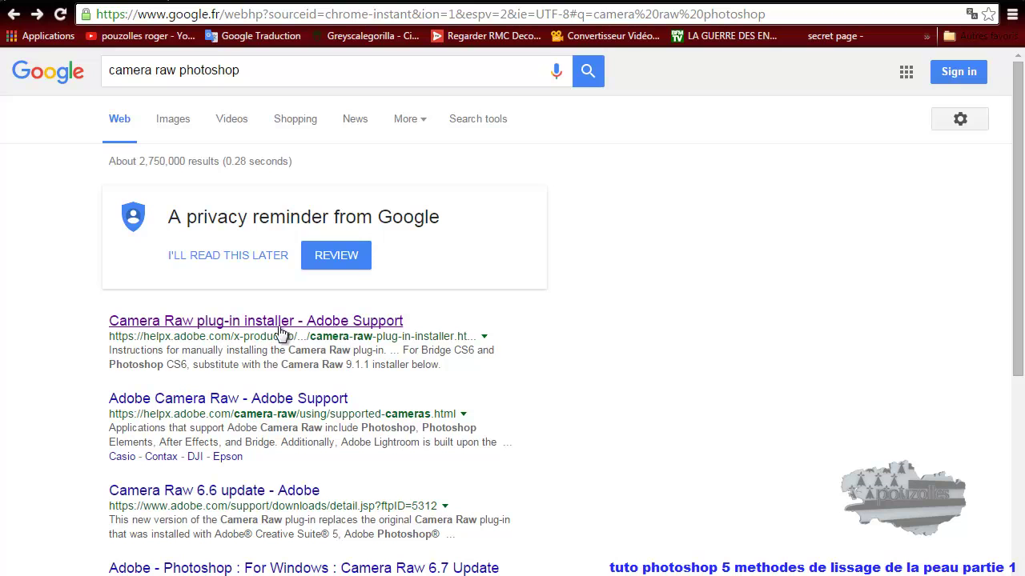
Open the 'Camera Raw plug-in installer - Adobe Support' result and scroll through its download links
left_click(348, 321)
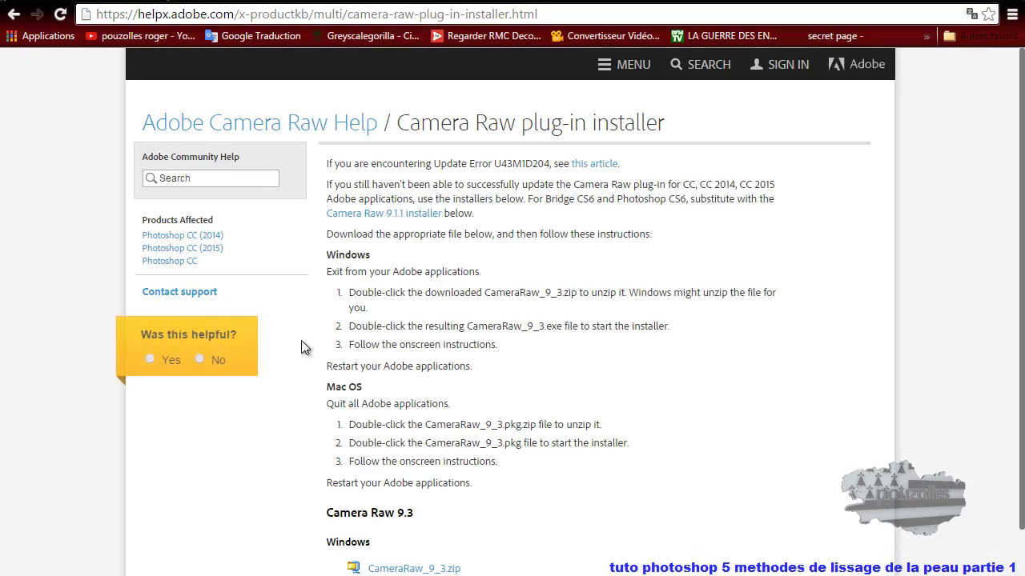
scroll(304, 346, "down", 2)
scroll(305, 346, "down", 1)
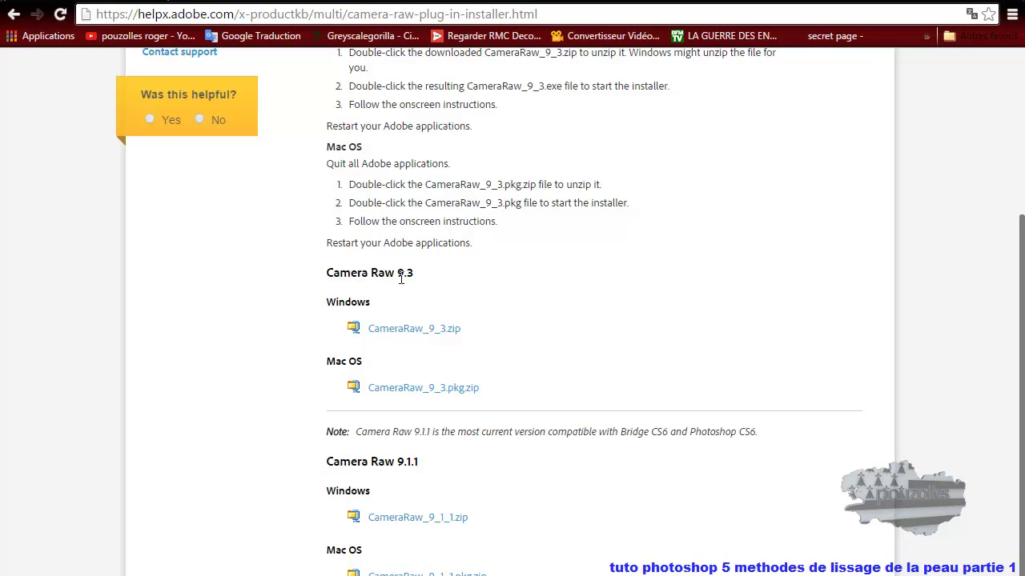
scroll(280, 536, "down", 1)
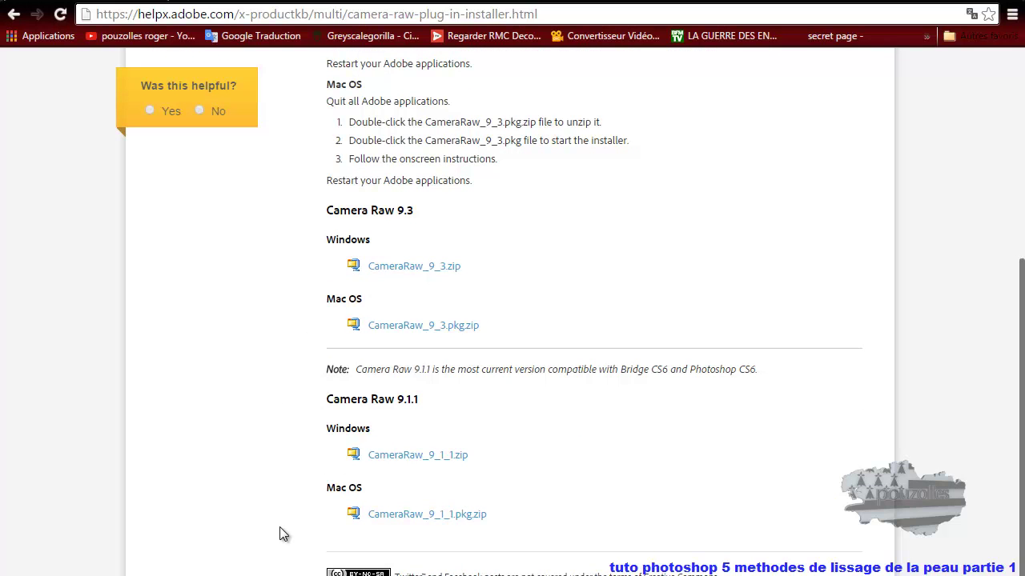
scroll(279, 527, "up", 1)
scroll(269, 404, "up", 1)
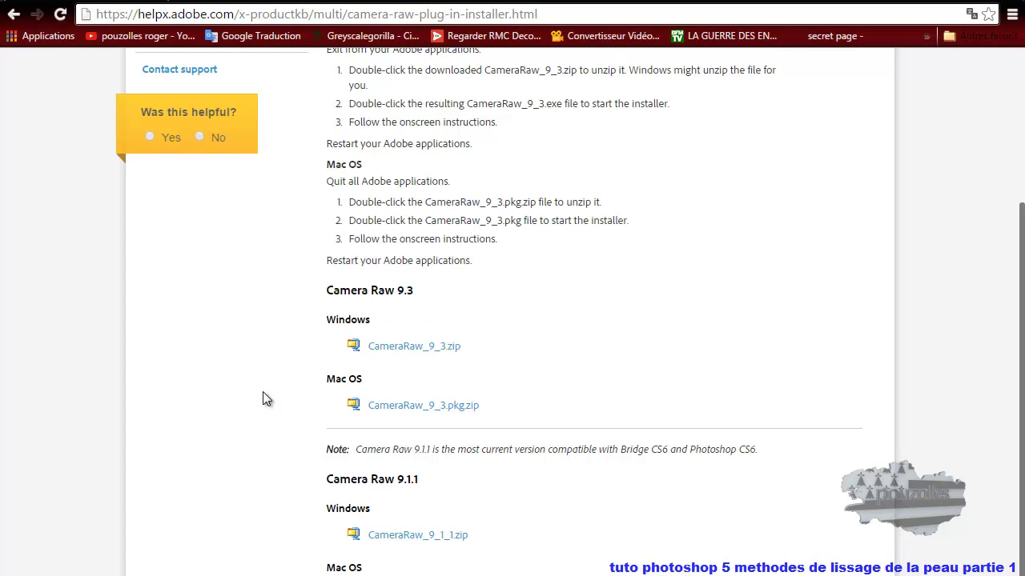
scroll(269, 386, "up", 1)
scroll(269, 386, "up", 1)
scroll(287, 397, "down", 2)
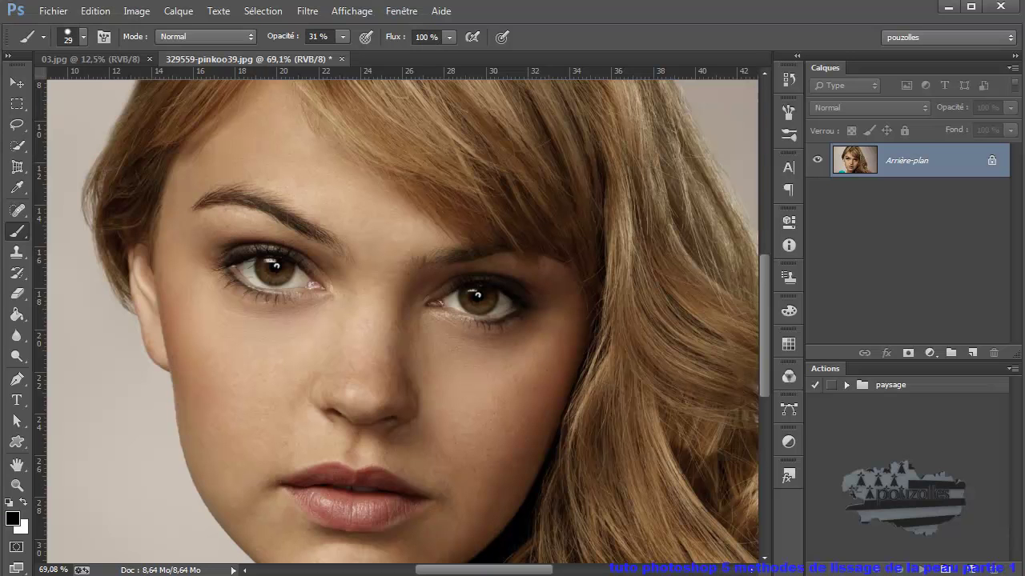
left_click(310, 16)
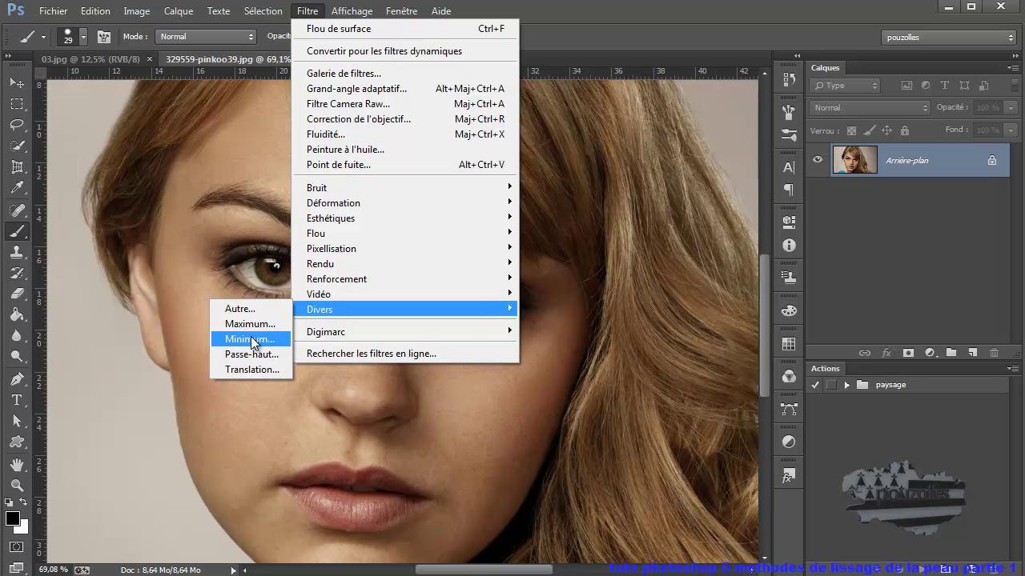
mouse_move(404, 233)
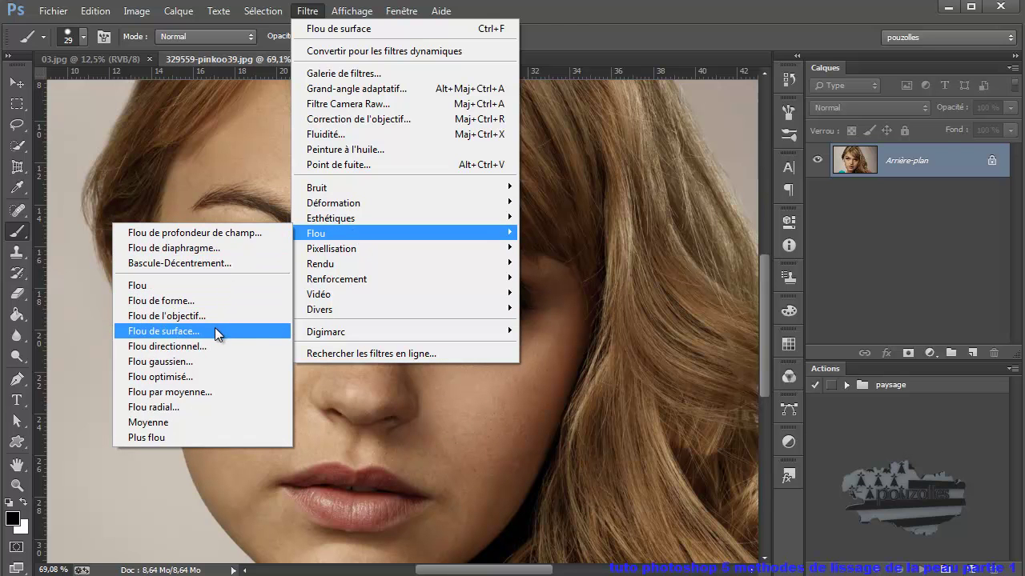
left_click(888, 252)
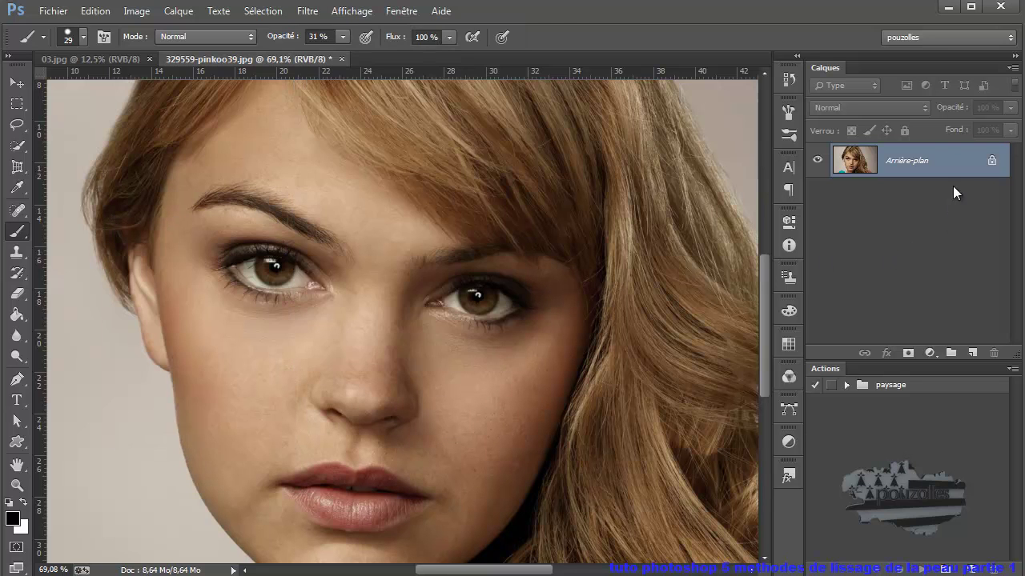
Duplicate Arrière-plan into Arrière-plan copie and open Filtre > Flou > Flou de surface
left_click_drag(944, 163, 972, 352)
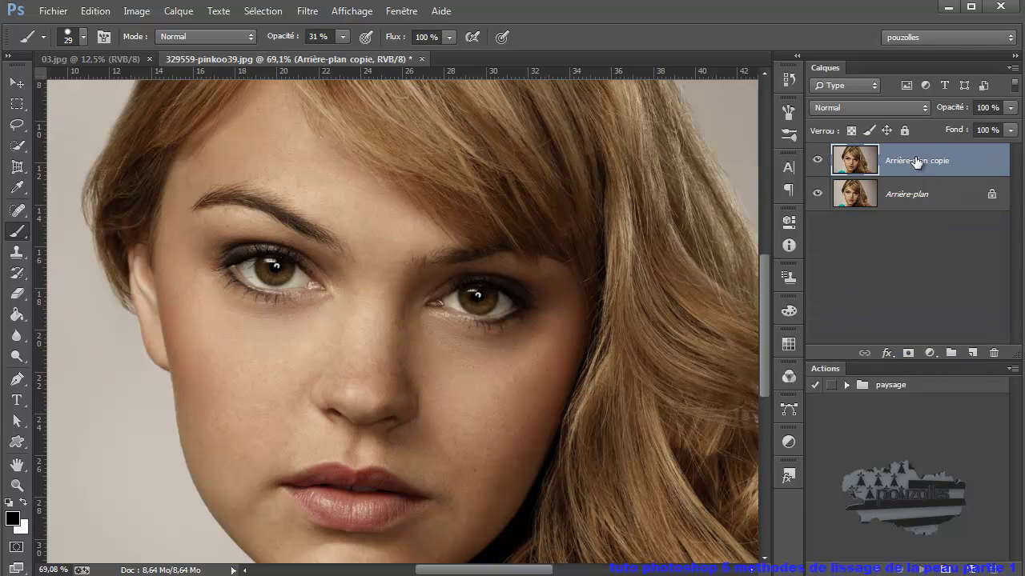
left_click(309, 13)
mouse_move(317, 233)
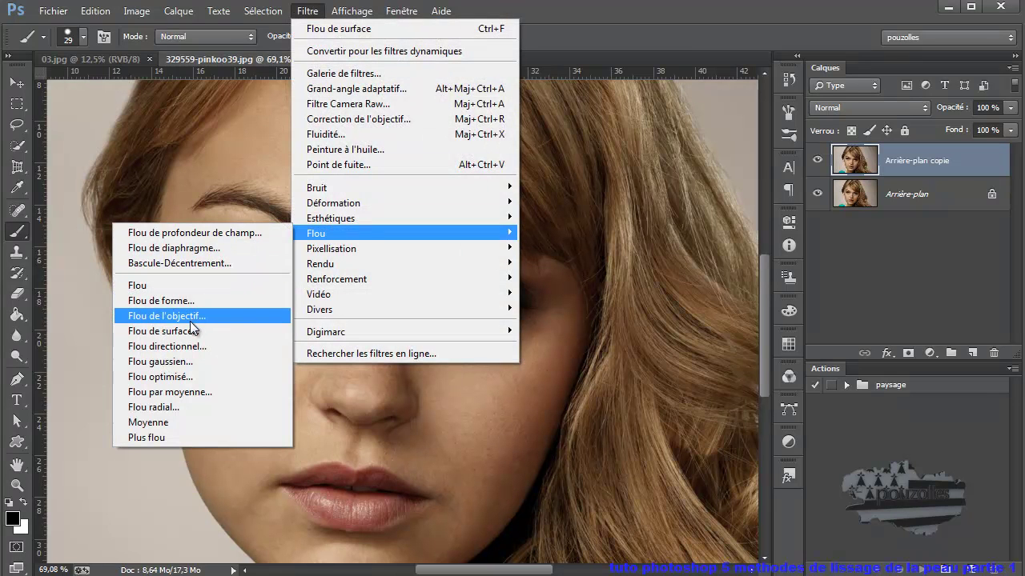
left_click(192, 331)
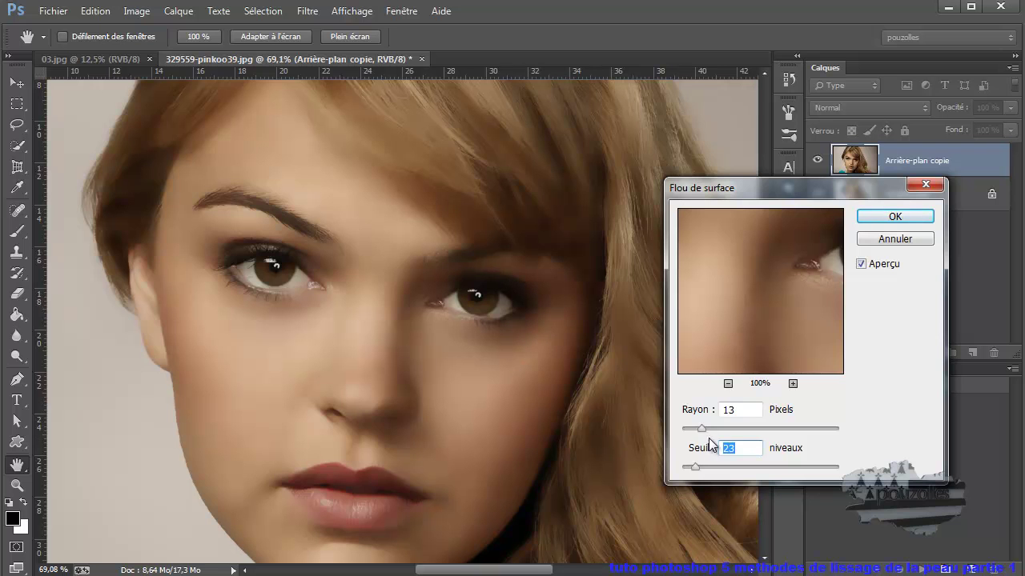
Try the Flou de surface Rayon and Seuil sliders, settling the threshold at 24 niveaux
left_click_drag(705, 430, 683, 430)
left_click_drag(696, 467, 681, 468)
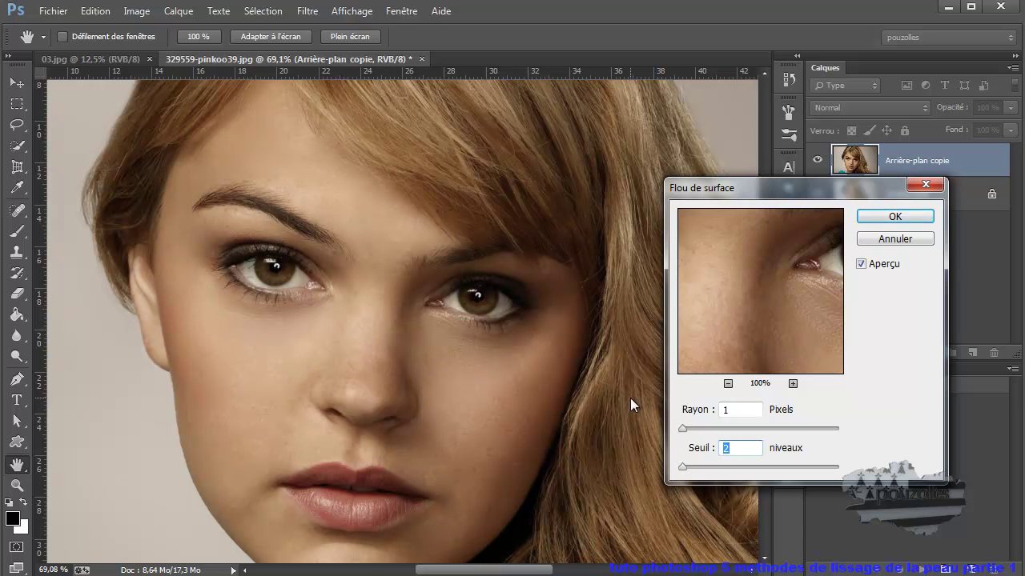
left_click_drag(683, 429, 743, 434)
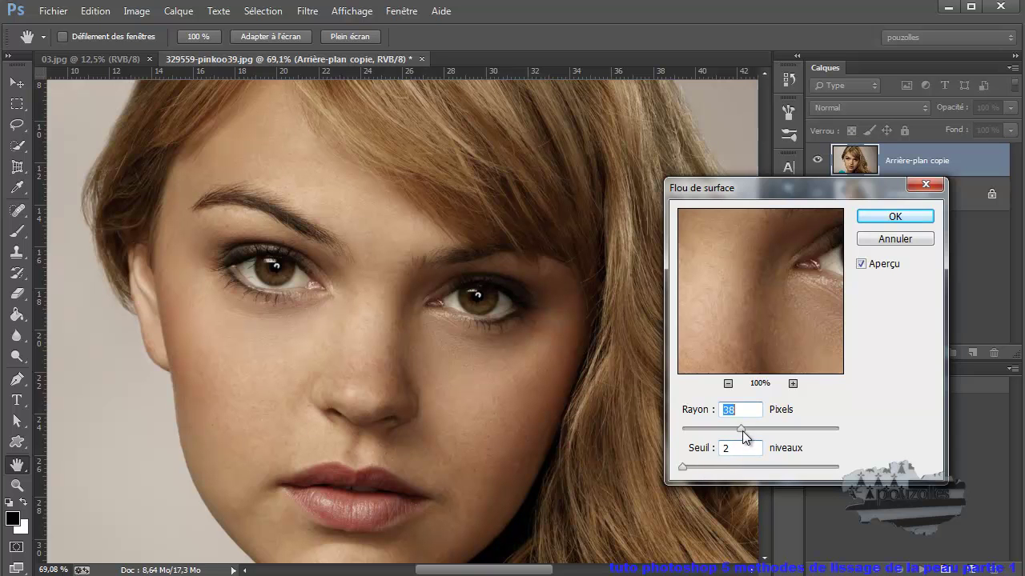
left_click_drag(742, 431, 685, 428)
left_click_drag(690, 467, 693, 467)
left_click(696, 466)
Increase the surface blur Rayon stepwise to 15 pixels, keeping Seuil at 24 niveaux
left_click_drag(685, 431, 689, 432)
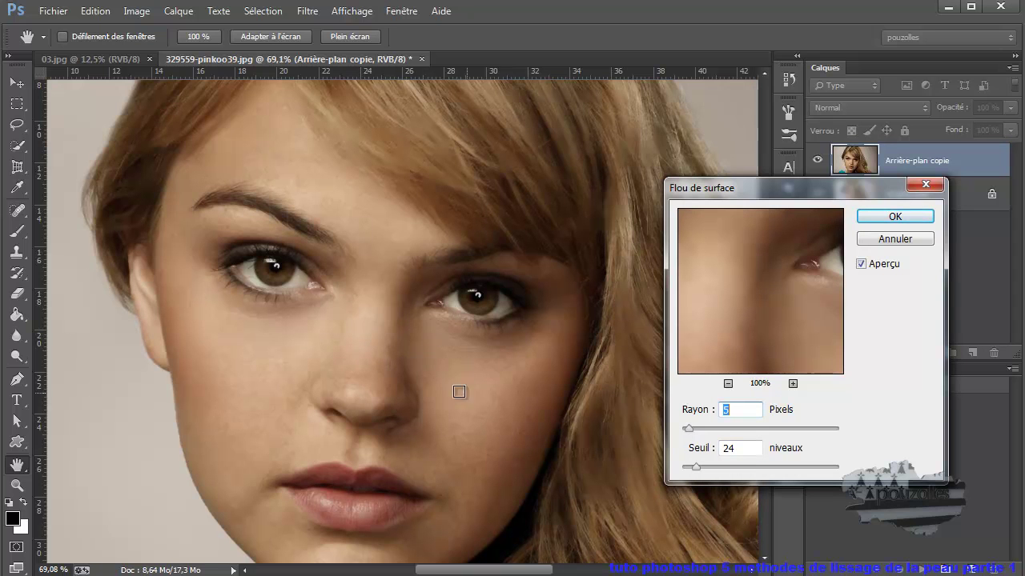
left_click_drag(690, 430, 693, 433)
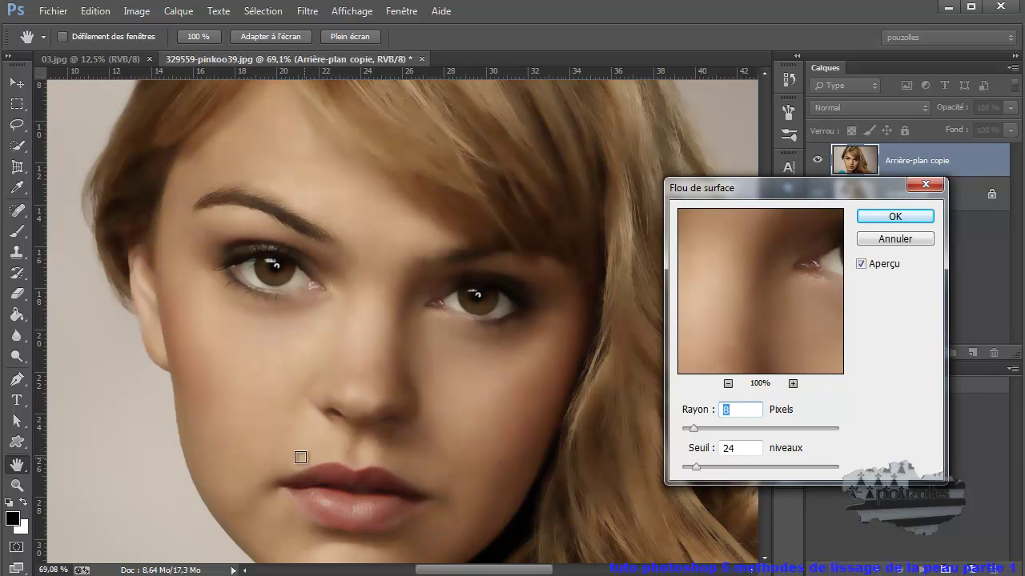
left_click_drag(693, 428, 699, 428)
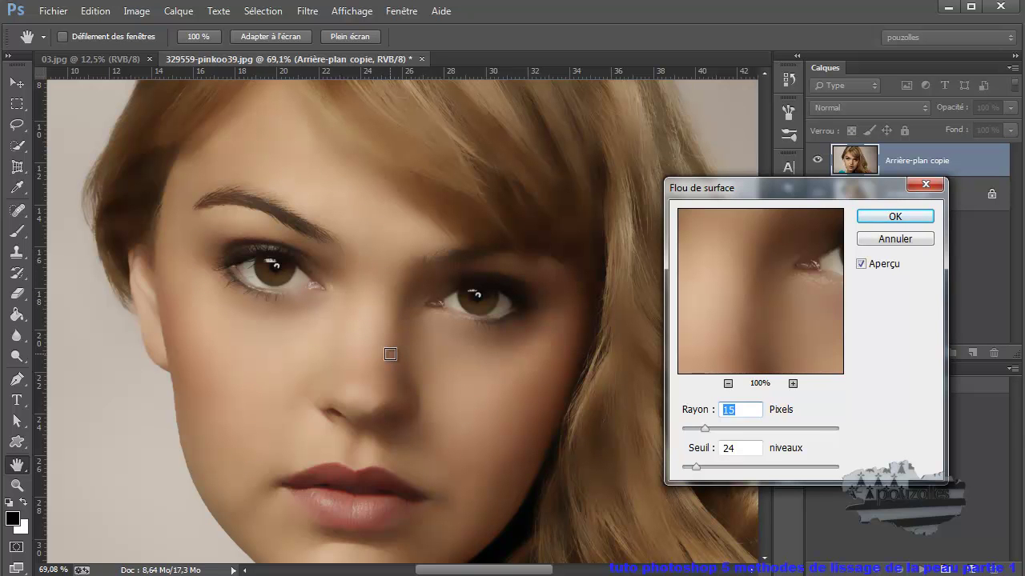
Apply the surface blur to Arrière-plan copie, fit the portrait on screen, then zoom in
left_click(894, 216)
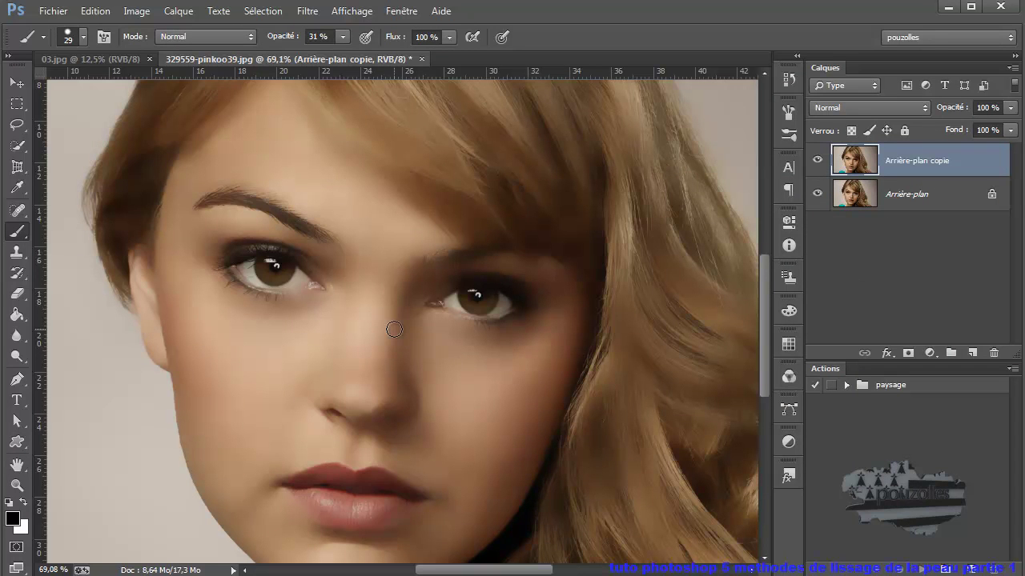
double_click(16, 465)
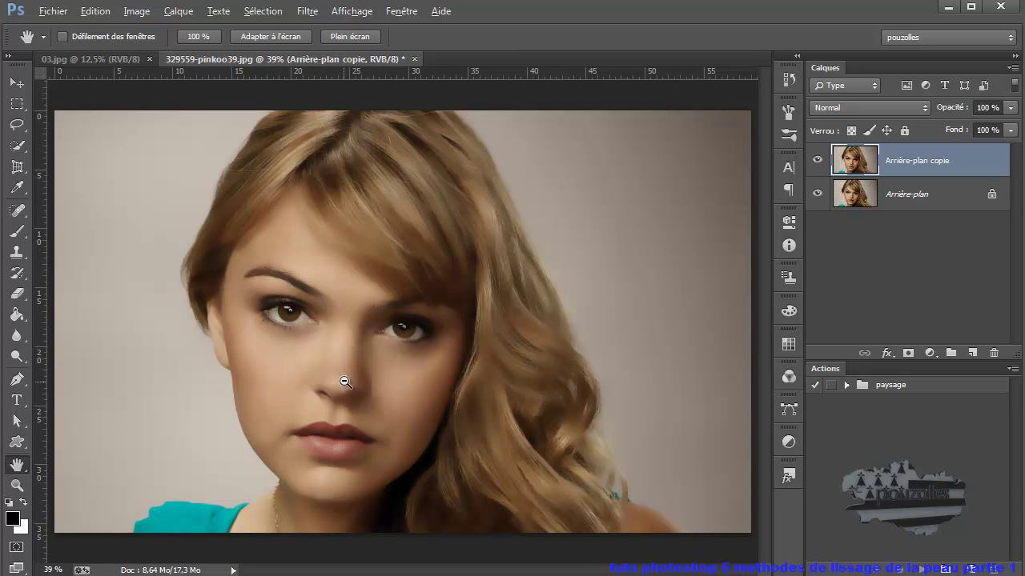
scroll(349, 367, "up", 1)
scroll(350, 367, "up", 2)
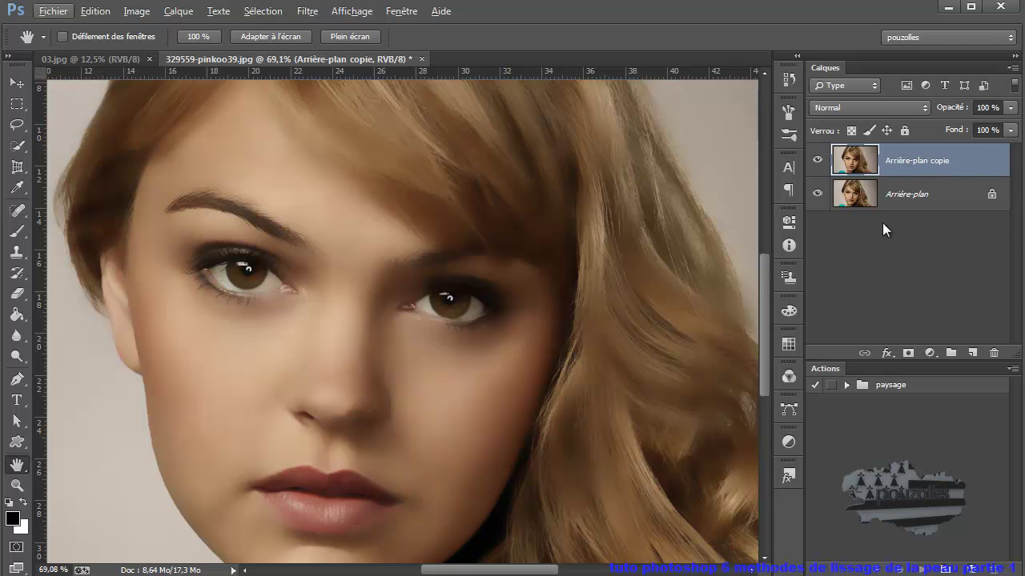
Add a white layer mask to Arrière-plan copie and make the mask the active target
left_click(908, 353)
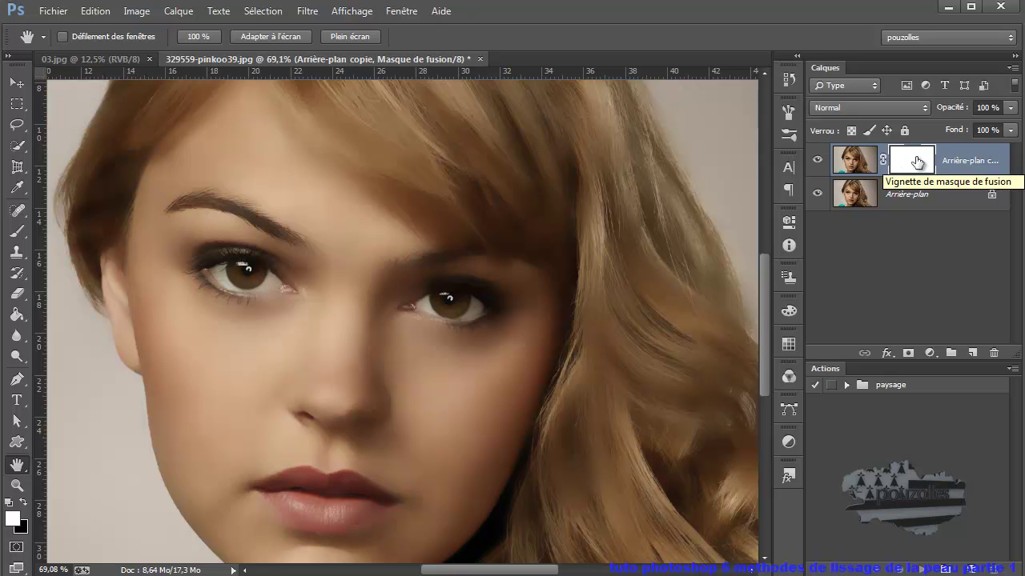
left_click(846, 166)
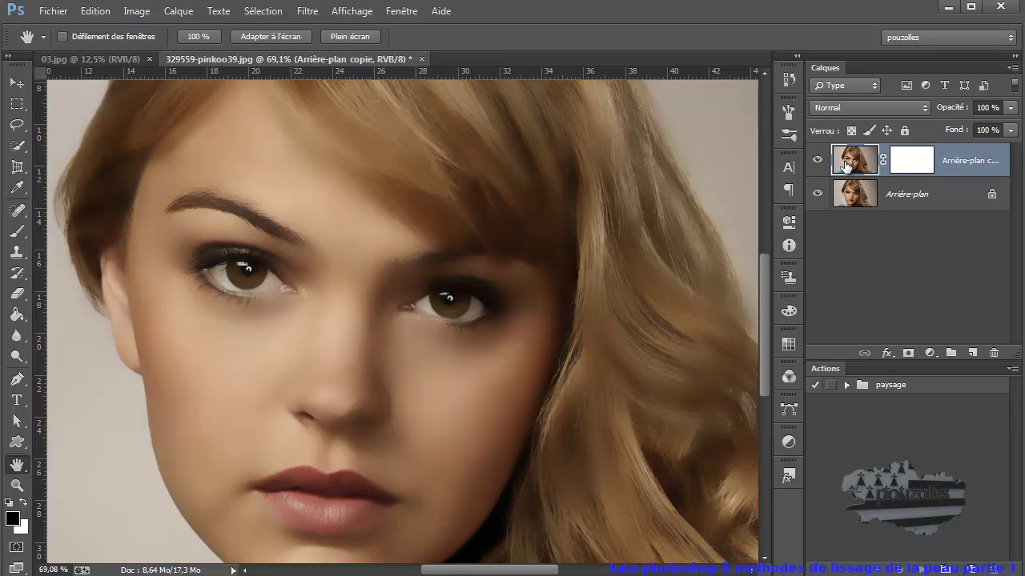
left_click(911, 164)
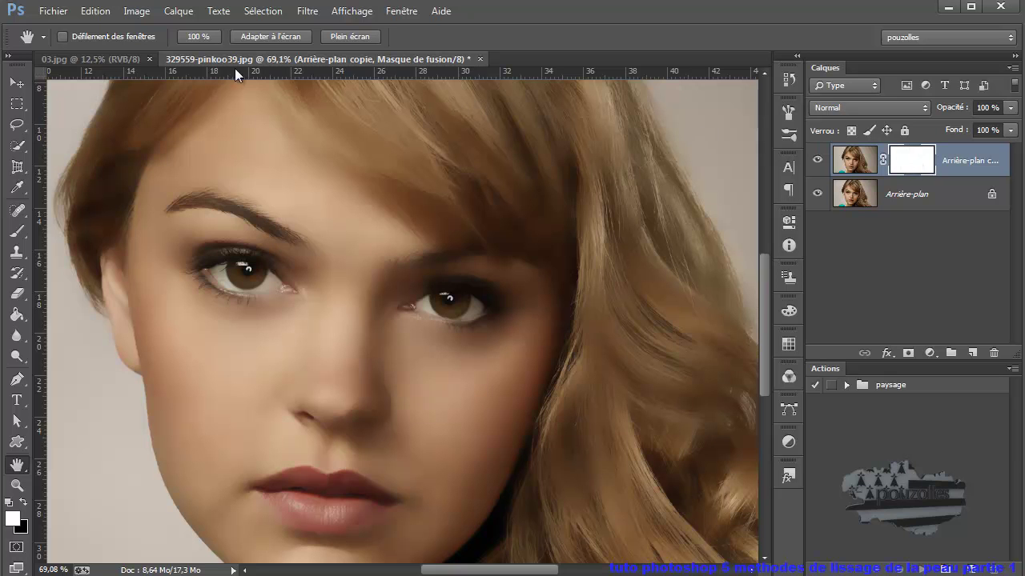
left_click(140, 16)
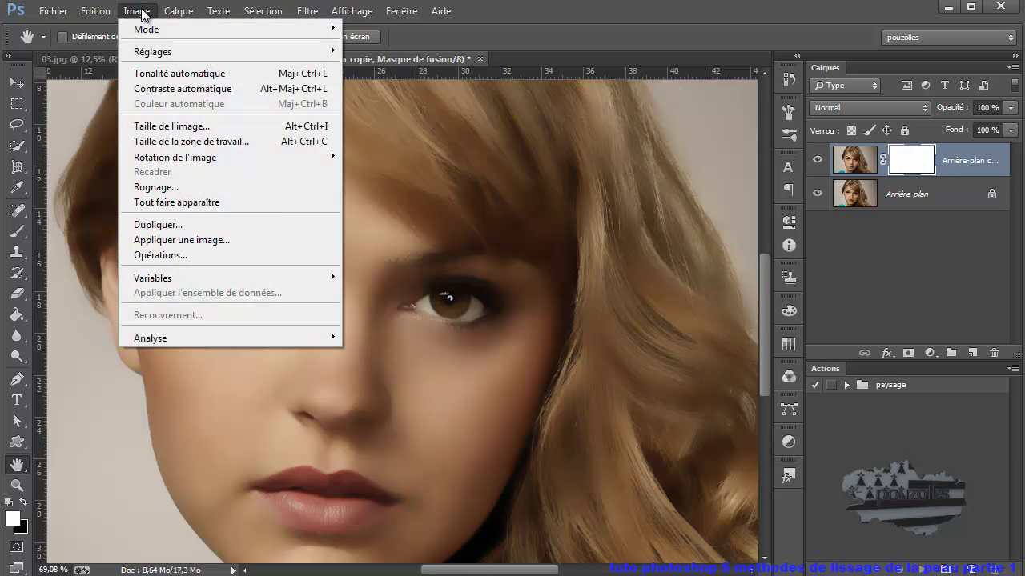
In Appliquer une image, compare source layers and choose the original Arrière-plan
left_click(198, 239)
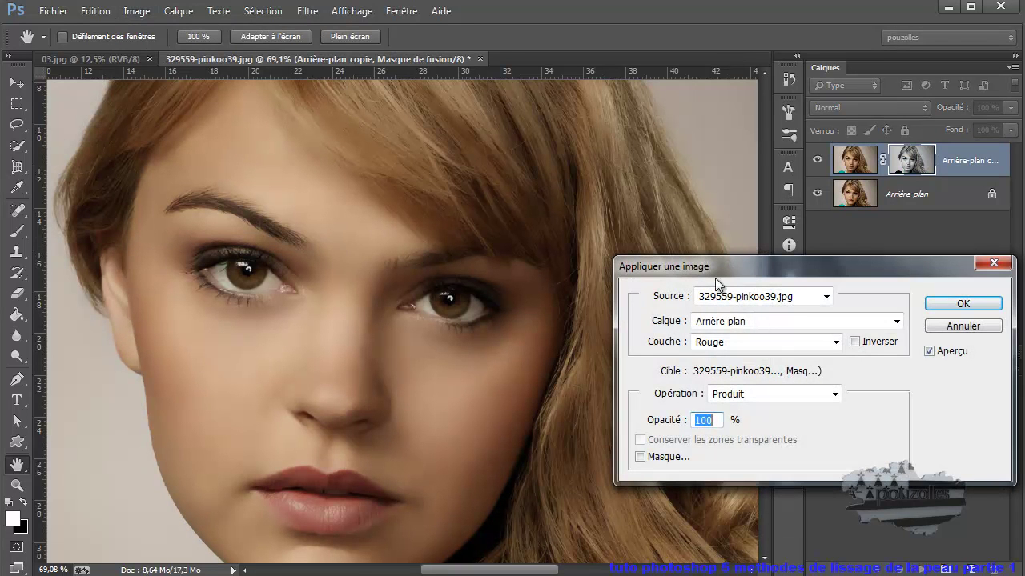
left_click_drag(773, 269, 755, 247)
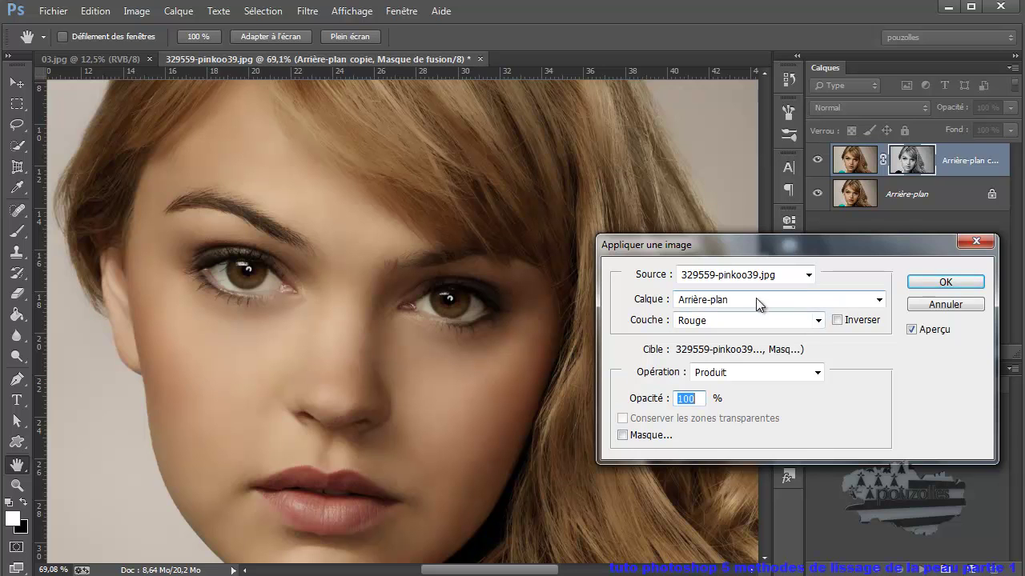
left_click(879, 300)
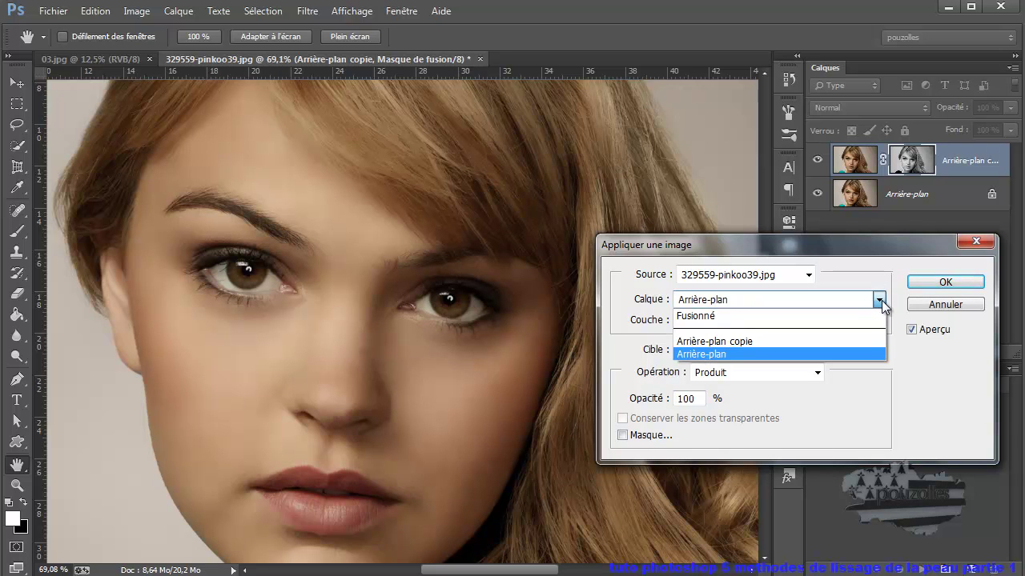
left_click(855, 341)
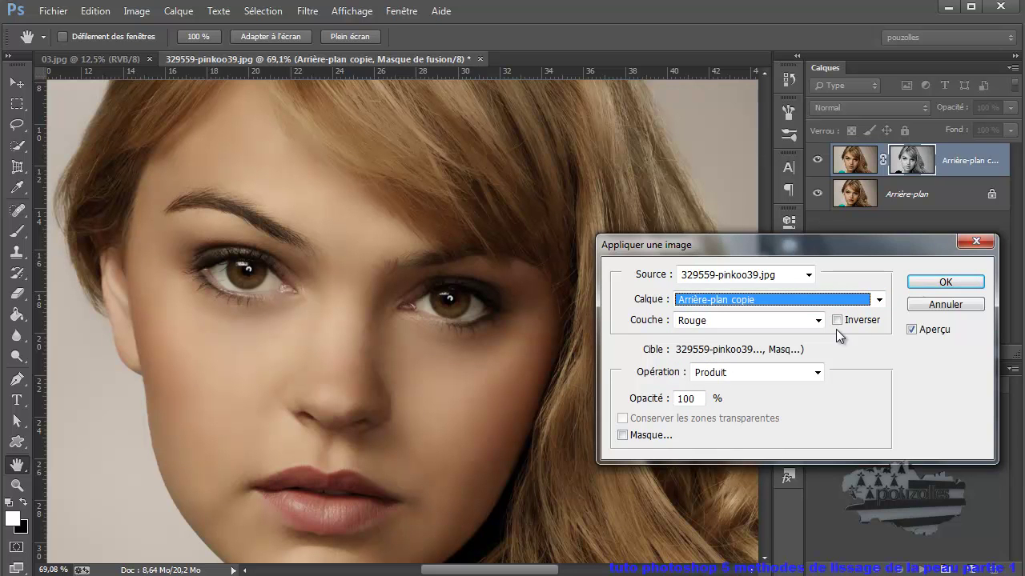
left_click(878, 301)
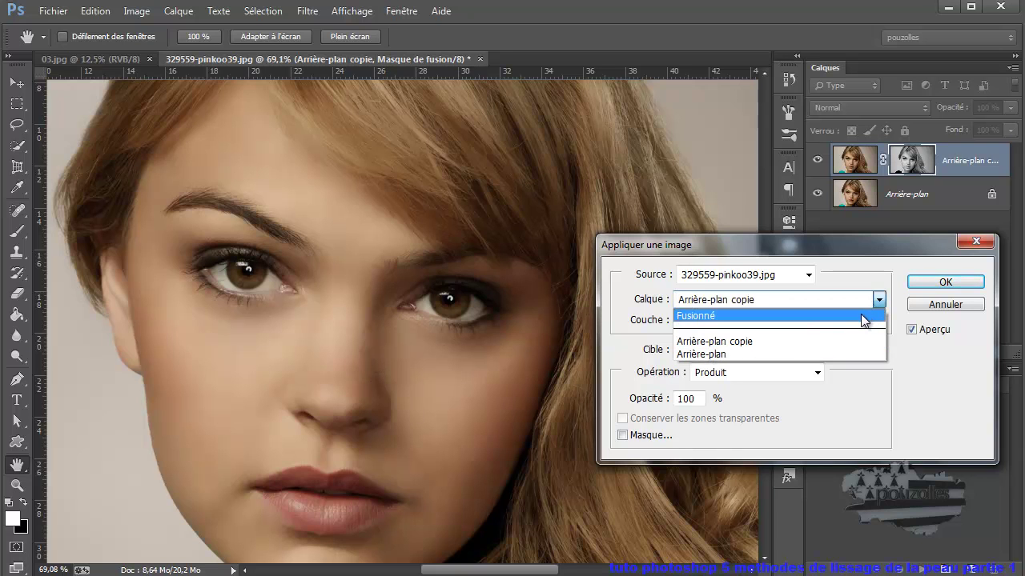
left_click(863, 318)
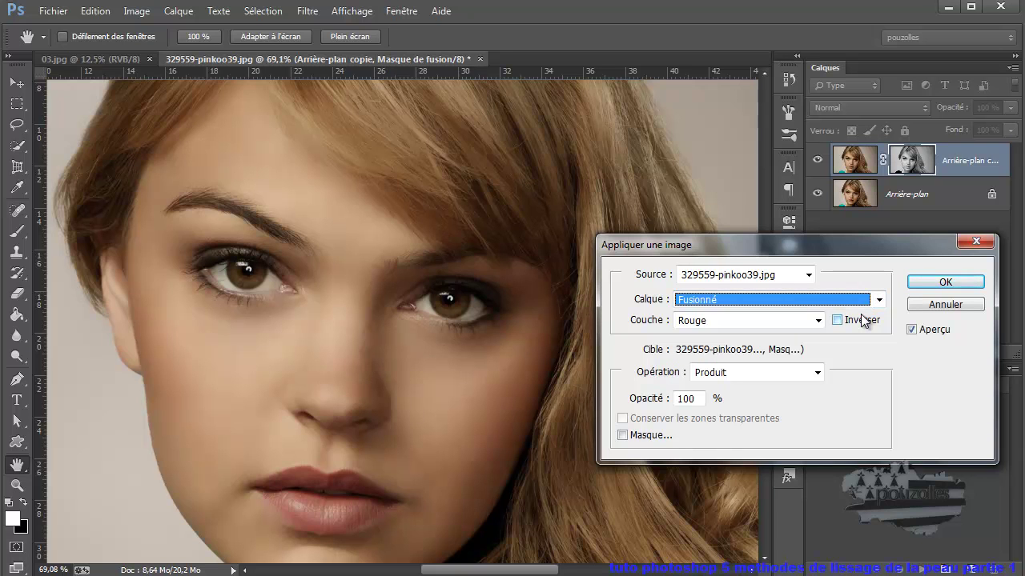
left_click(878, 300)
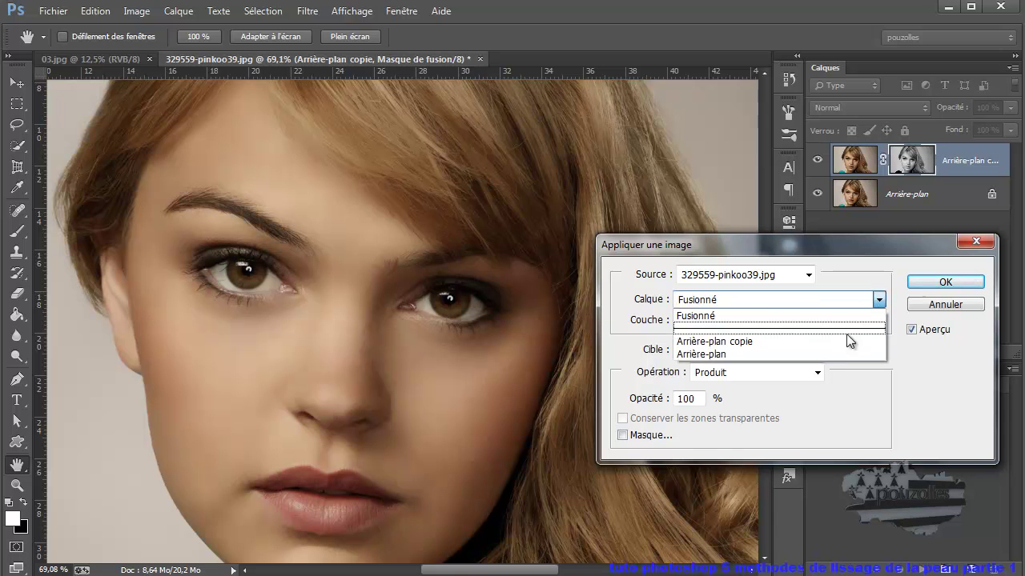
left_click(840, 354)
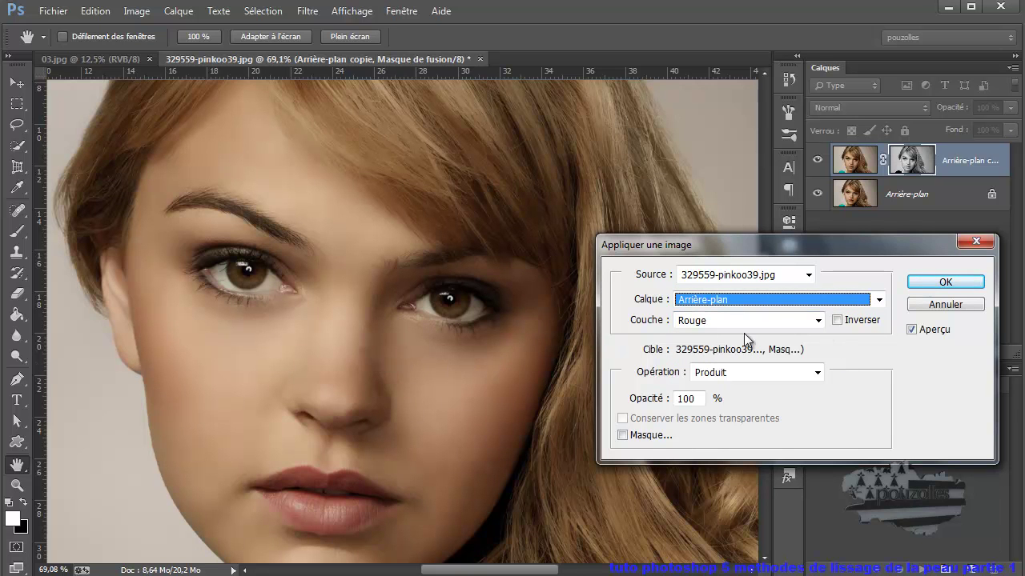
Compare RVB, Vert and Bleu channels, settle on Rouge, and set the operation to Normal
left_click(818, 320)
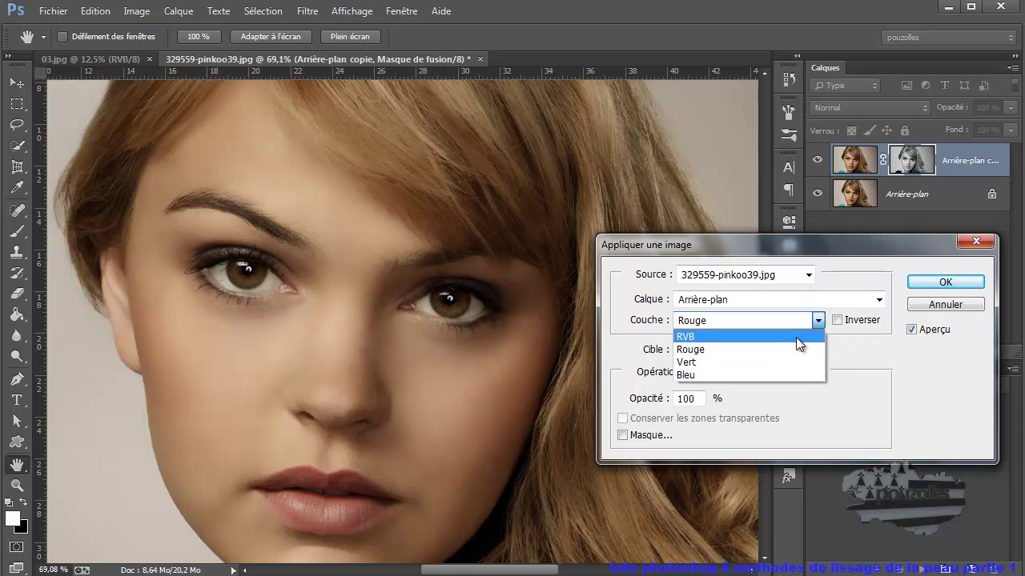
left_click(796, 337)
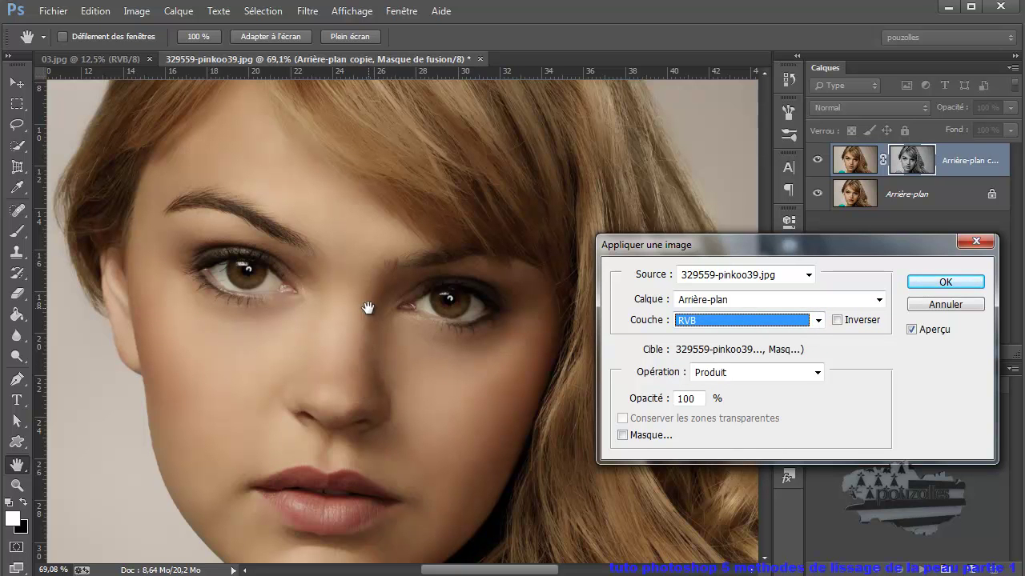
left_click(817, 322)
left_click(808, 356)
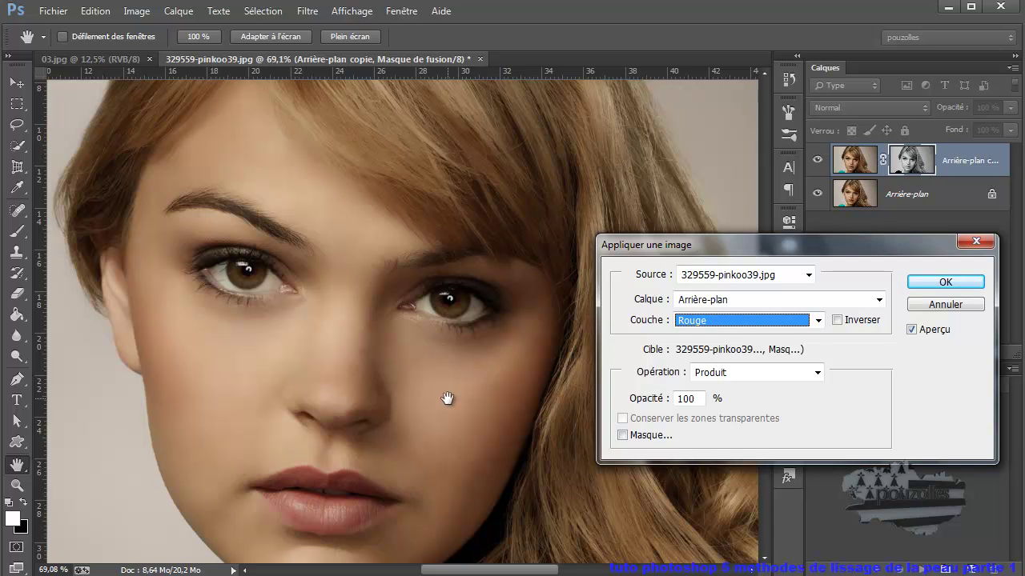
left_click(817, 320)
left_click(801, 365)
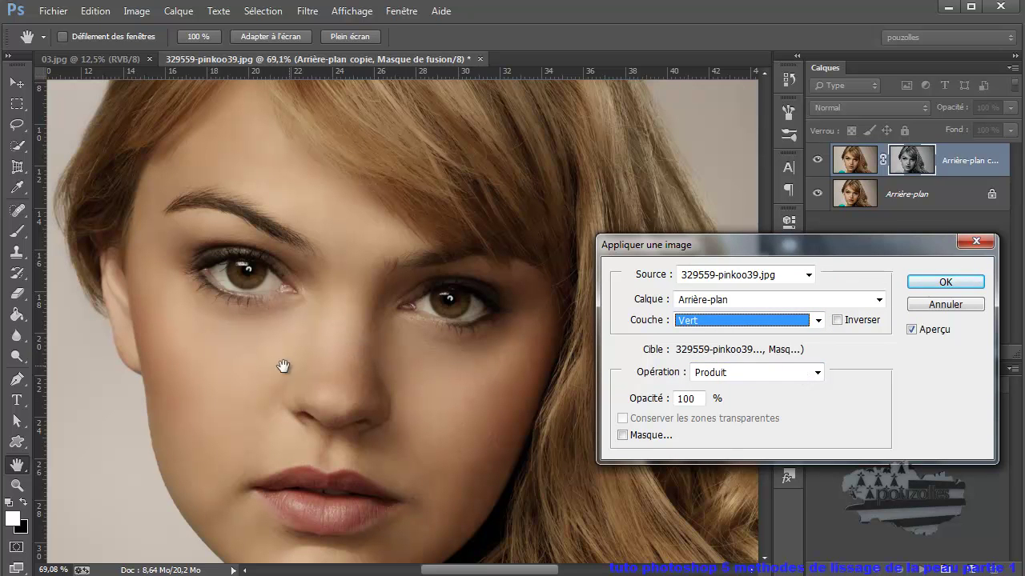
left_click(818, 320)
left_click(796, 375)
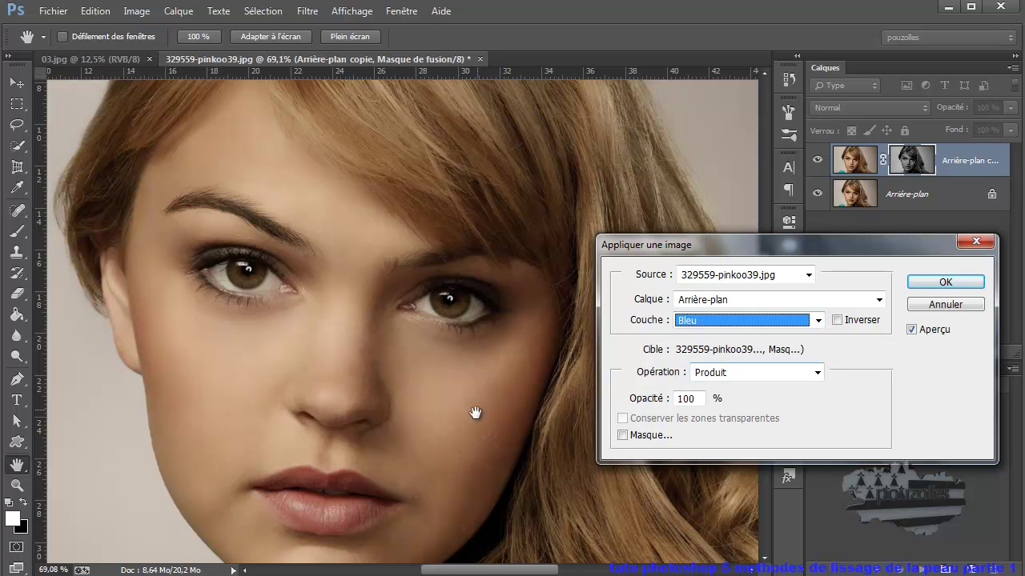
left_click(818, 320)
left_click(804, 356)
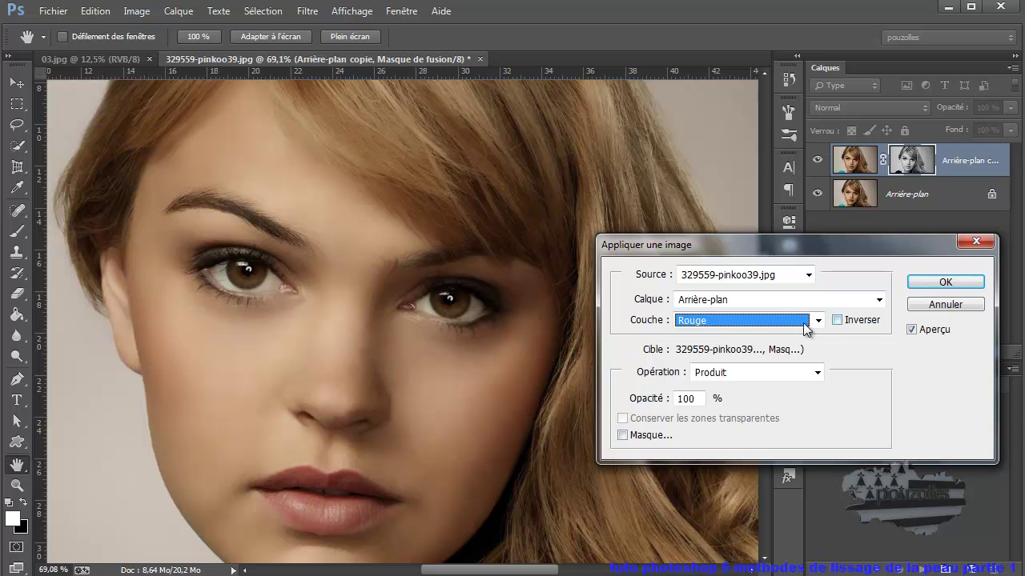
left_click(818, 372)
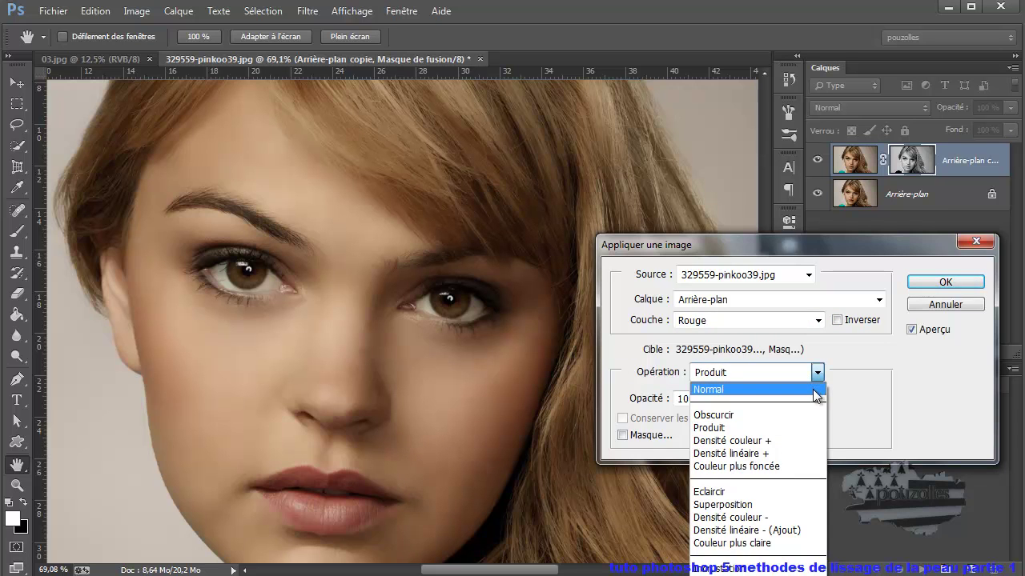
left_click(813, 389)
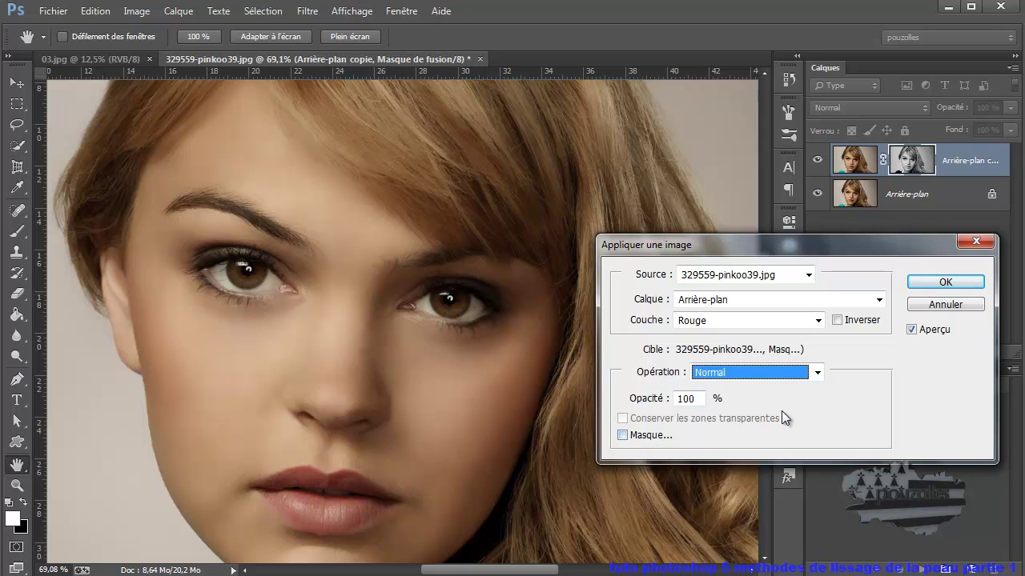
Confirm the Rouge-channel mask, zoom in to inspect the skin, then fit the portrait on screen
left_click(938, 284)
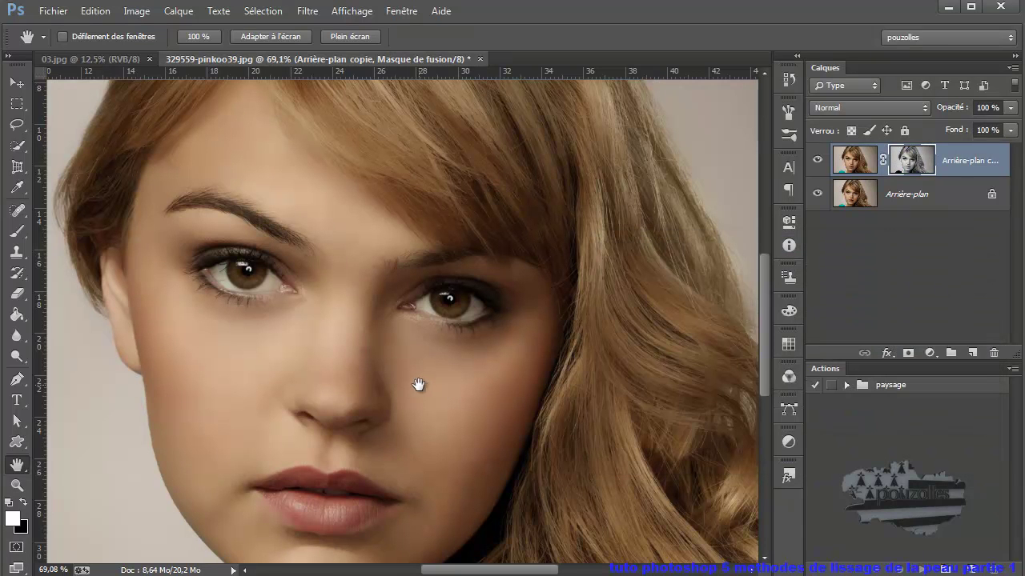
scroll(361, 361, "up", 1)
scroll(361, 361, "up", 2)
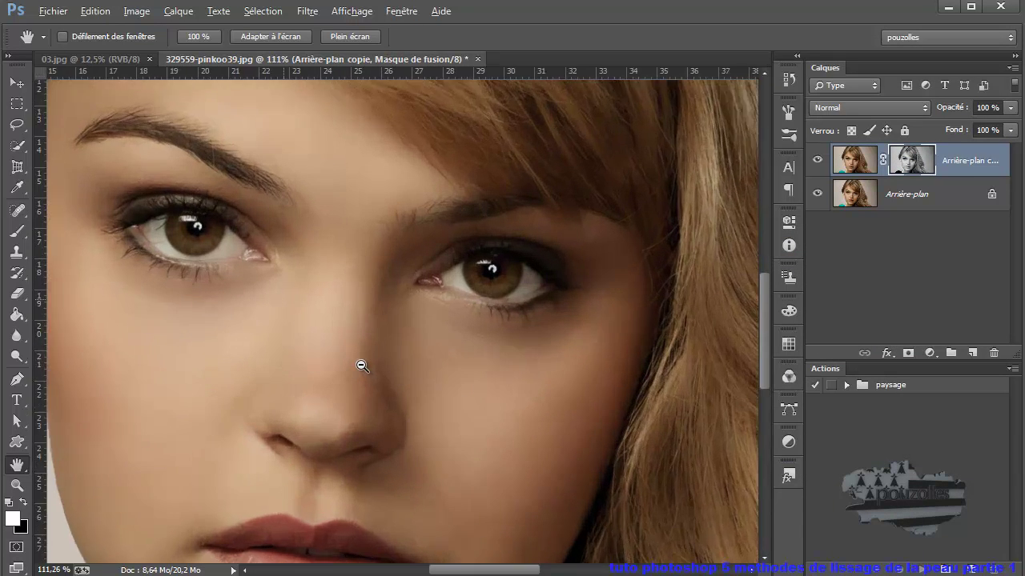
scroll(361, 361, "up", 2)
scroll(361, 361, "up", 1)
scroll(361, 361, "up", 1)
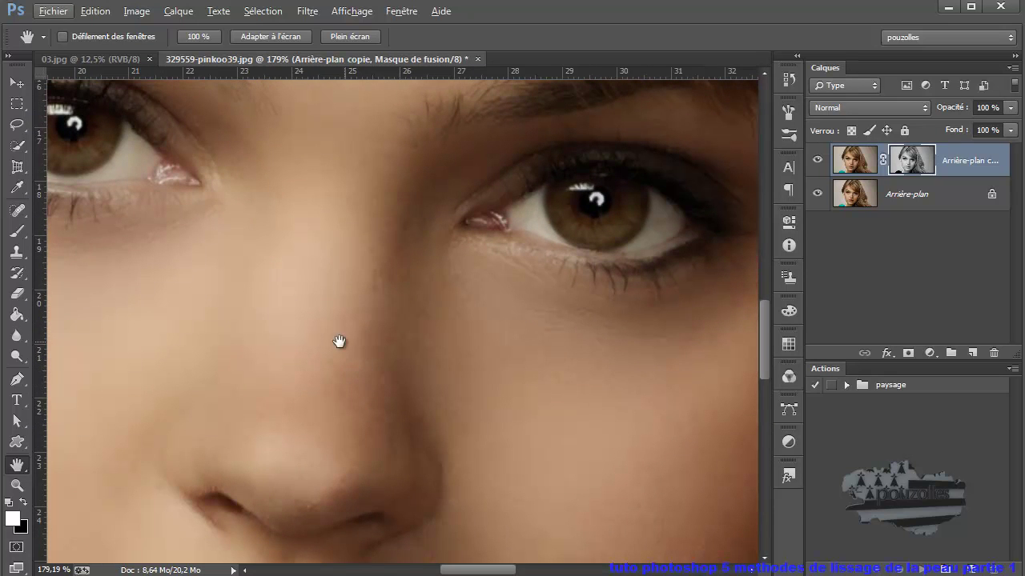
scroll(329, 342, "down", 1)
scroll(332, 343, "down", 2)
scroll(336, 346, "down", 1)
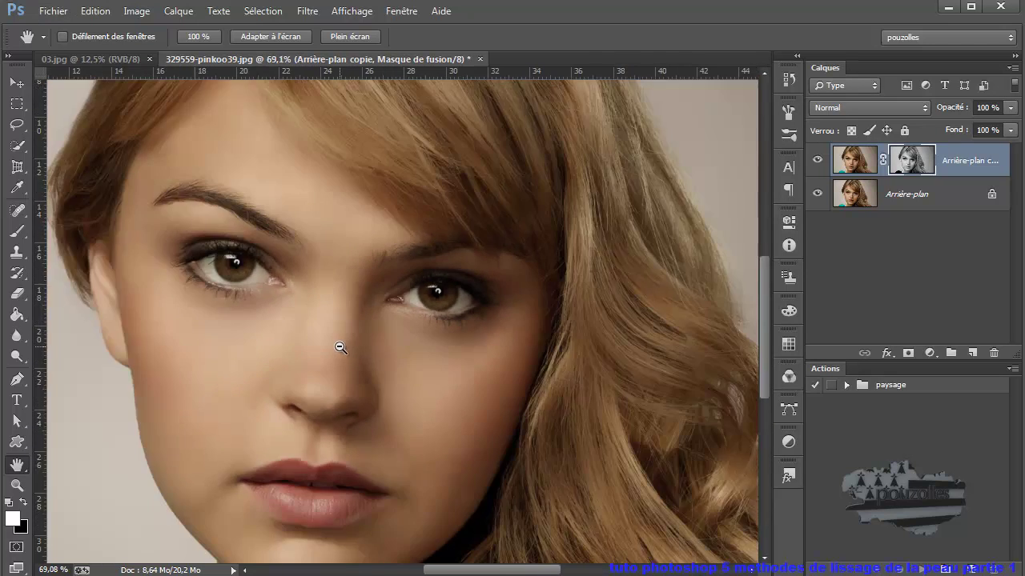
double_click(17, 466)
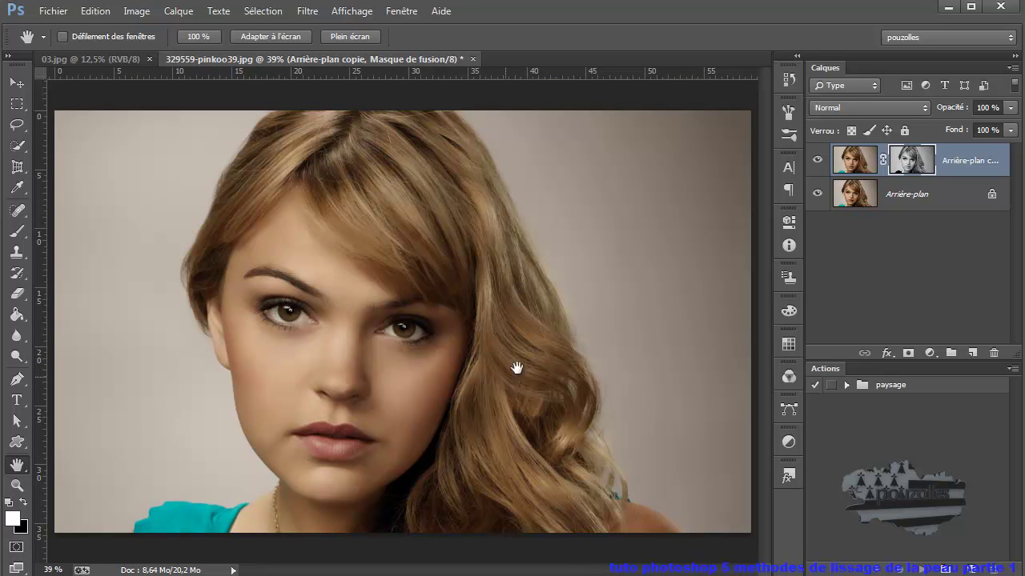
left_click(818, 161)
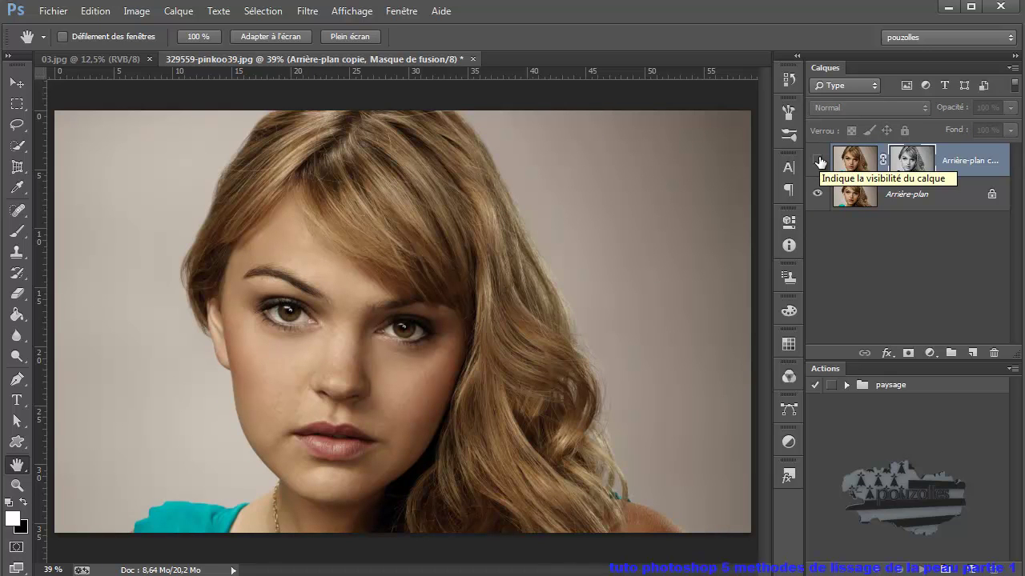
left_click(818, 161)
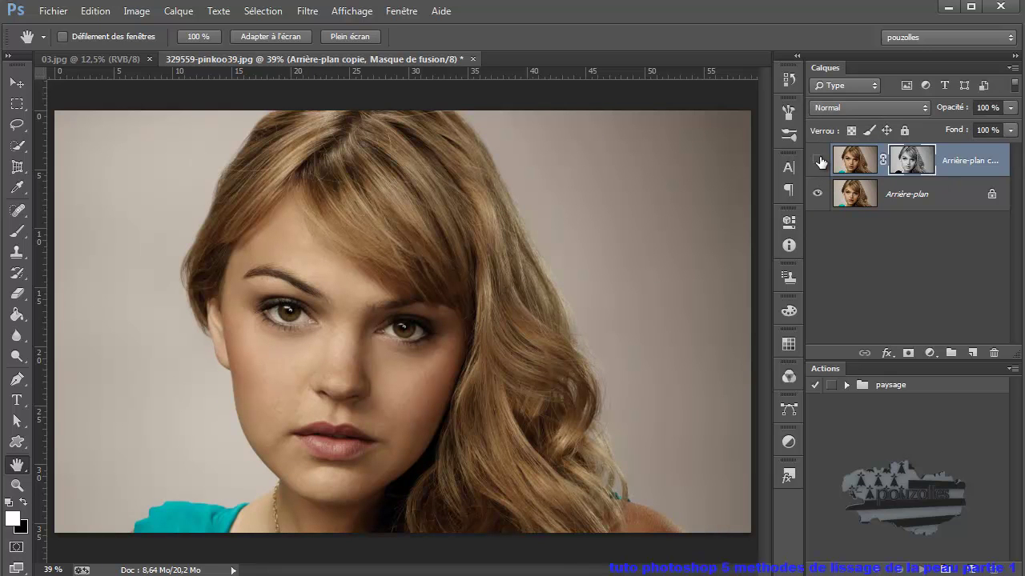
left_click(818, 161)
left_click(818, 161)
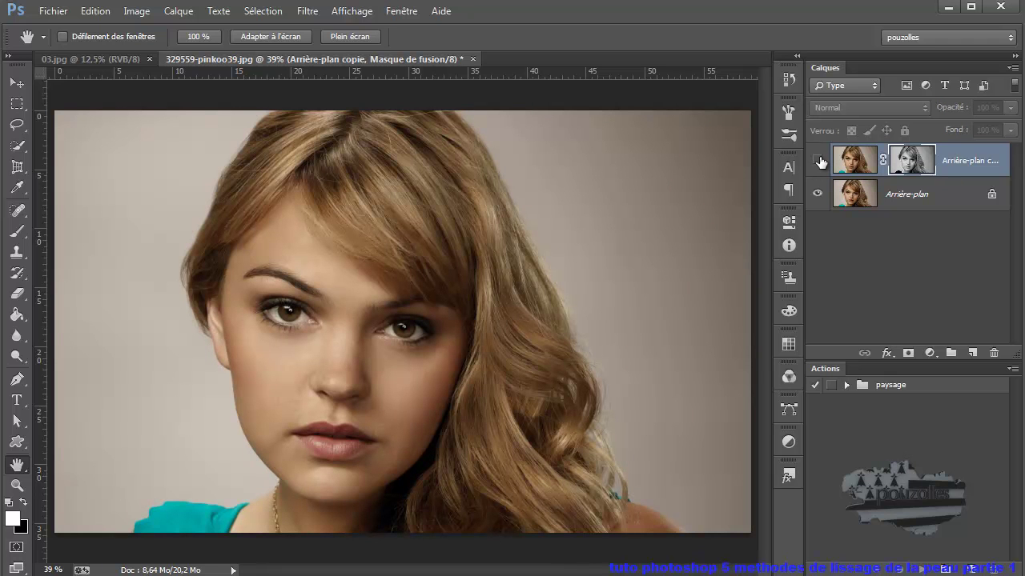
left_click(818, 161)
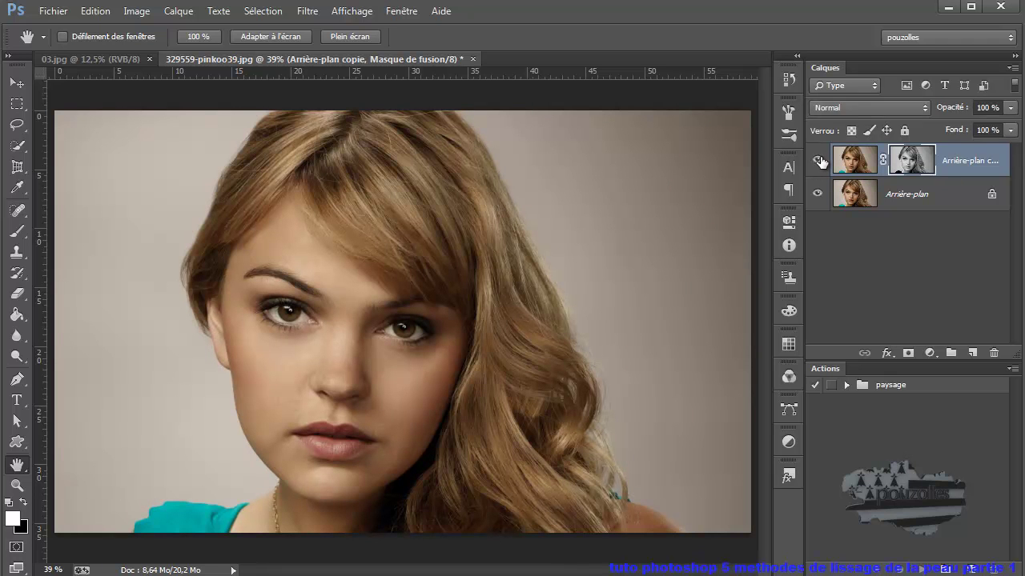
left_click(818, 161)
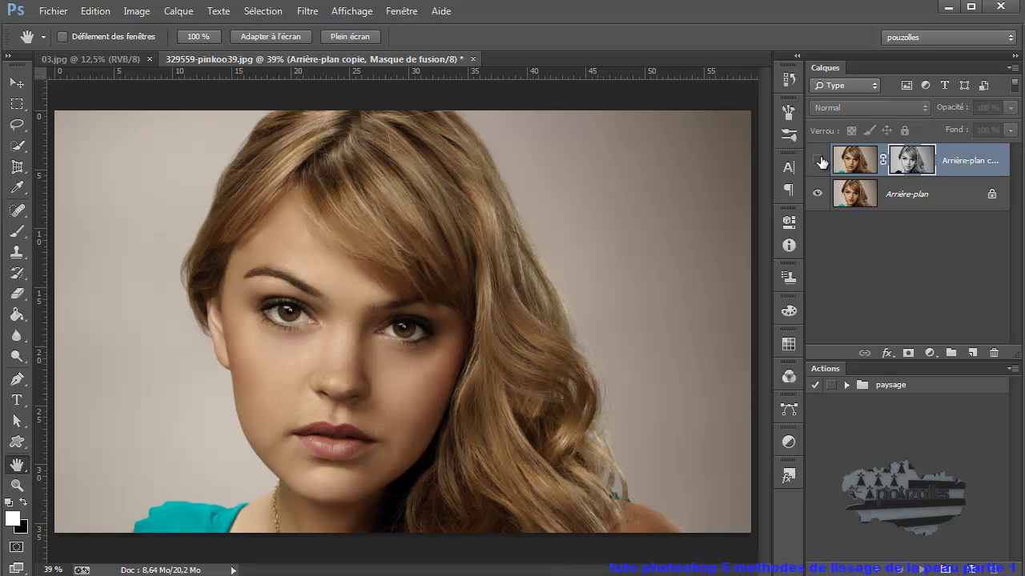
left_click(818, 160)
left_click(818, 161)
left_click(818, 161)
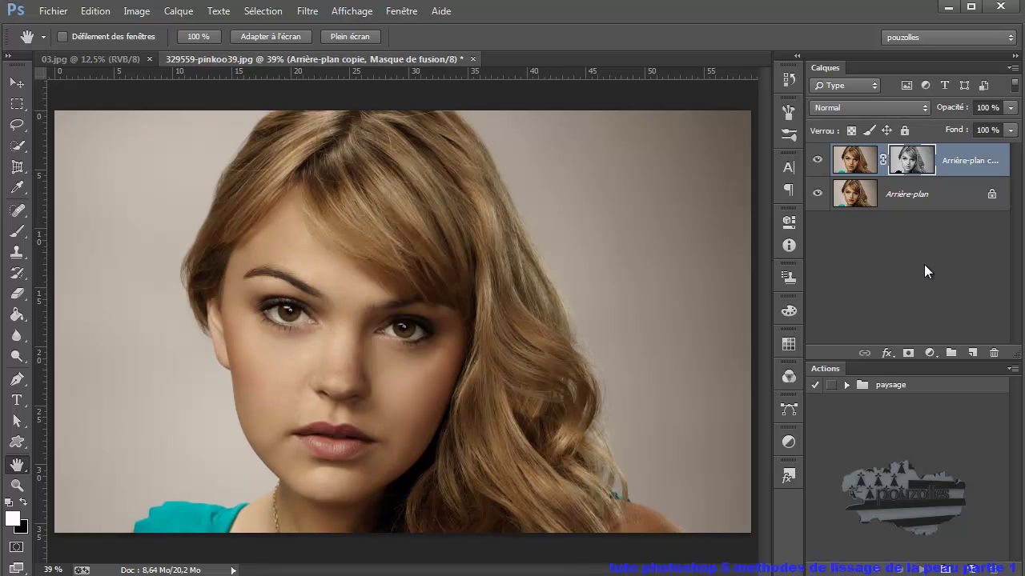
Duplicate Arrière-plan as Arrière-plan copie 2 and move it above the masked layer
left_click(855, 198)
left_click_drag(855, 196, 971, 352)
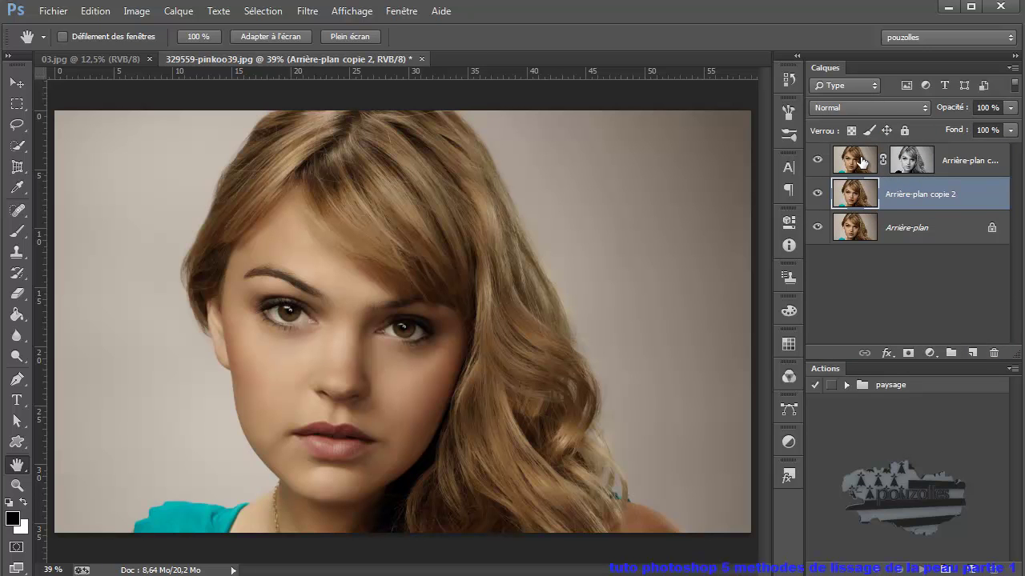
left_click_drag(855, 160, 867, 208)
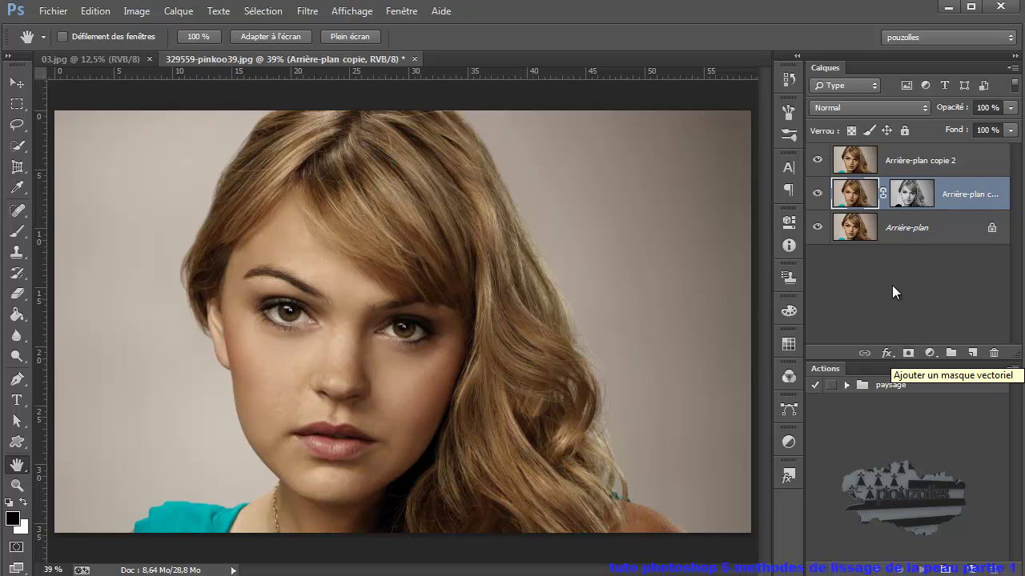
left_click(867, 159)
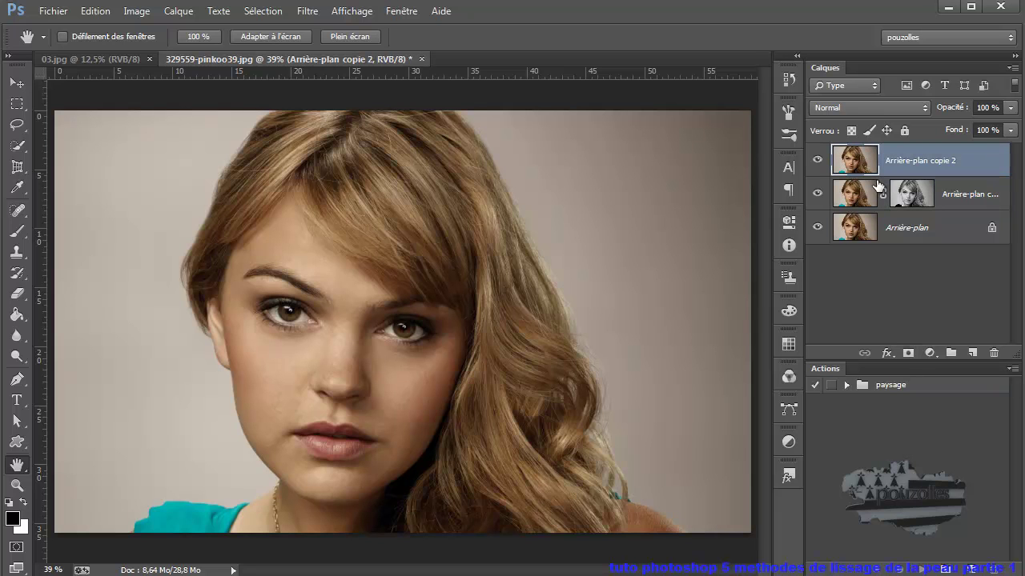
Try black and white layer masks on Arrière-plan copie 2, undoing each from Edition
left_click(908, 353, "alt")
key("x")
left_click(95, 10)
left_click(106, 30)
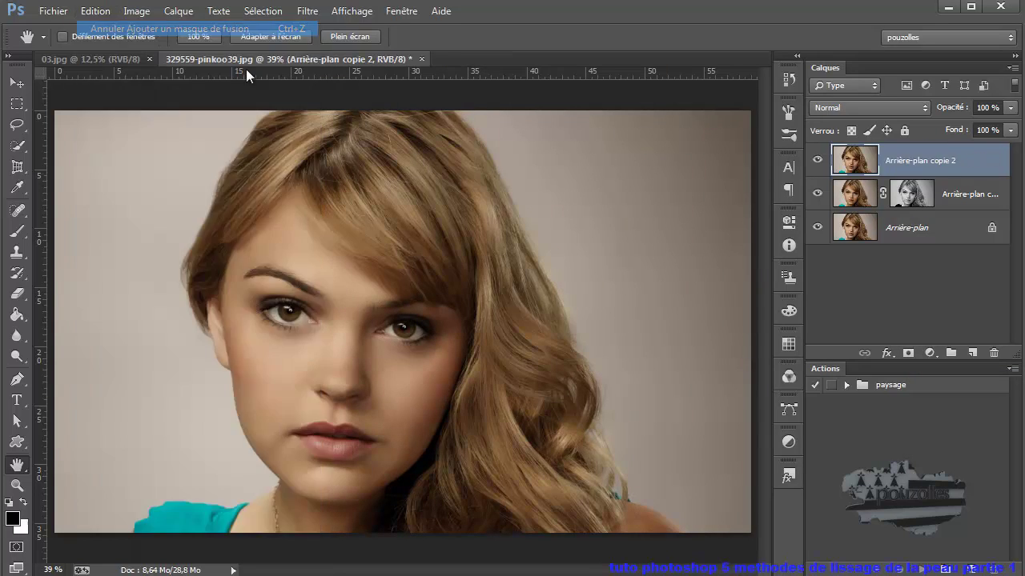
left_click(908, 354)
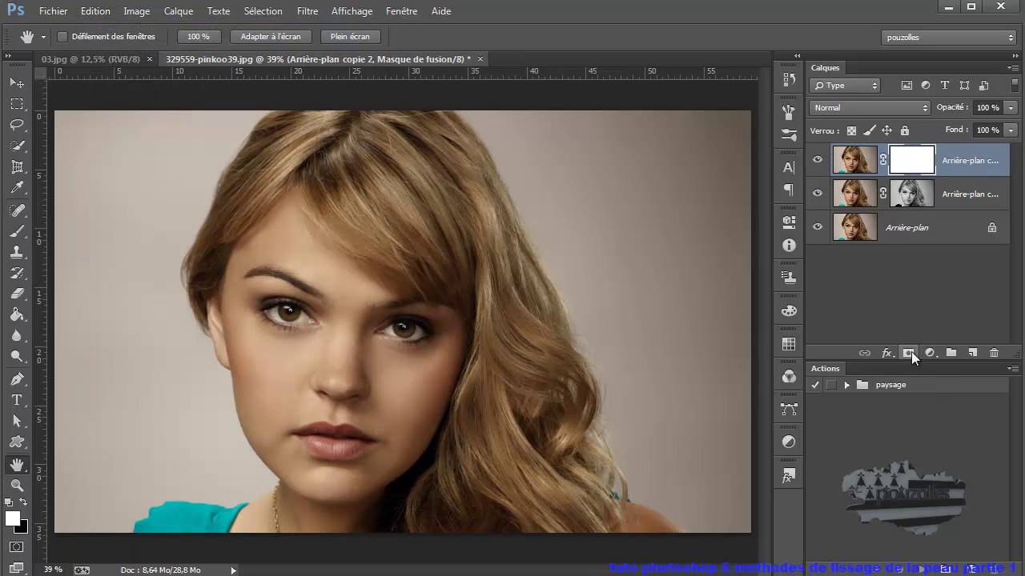
left_click(95, 11)
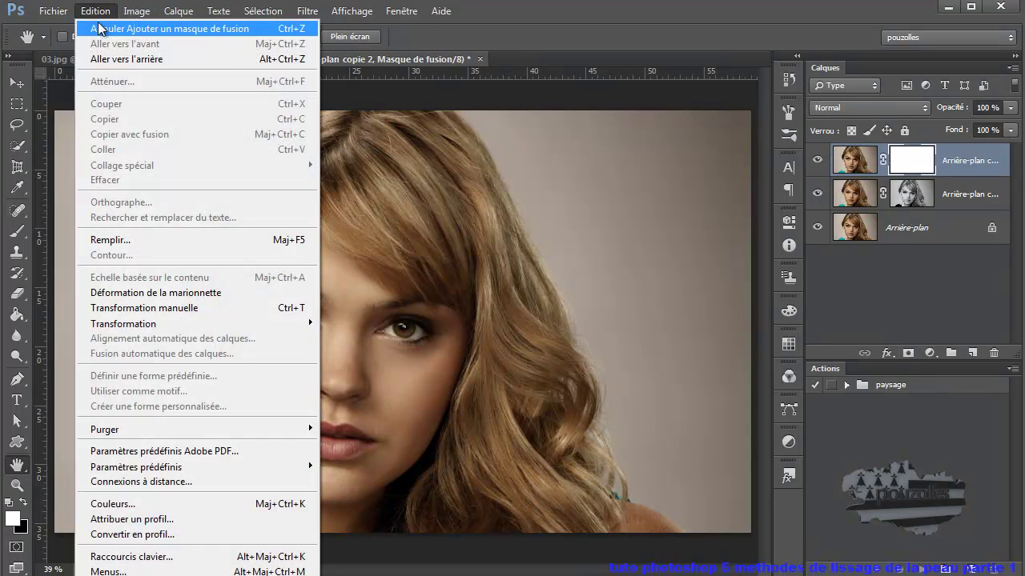
left_click(106, 29)
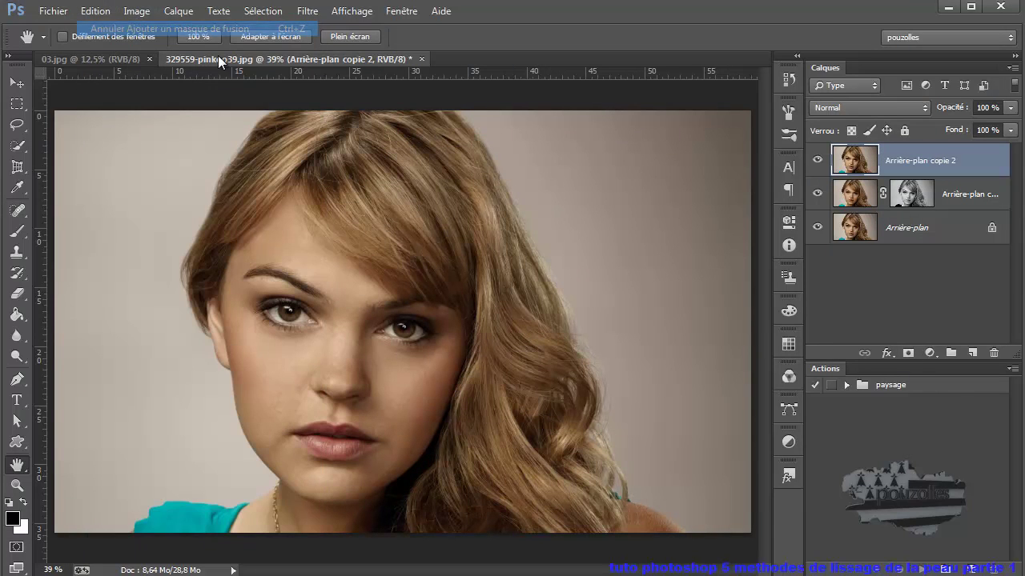
Give the top copy a black hide-all mask and brush the first eyebrow back in
left_click(908, 353, "alt")
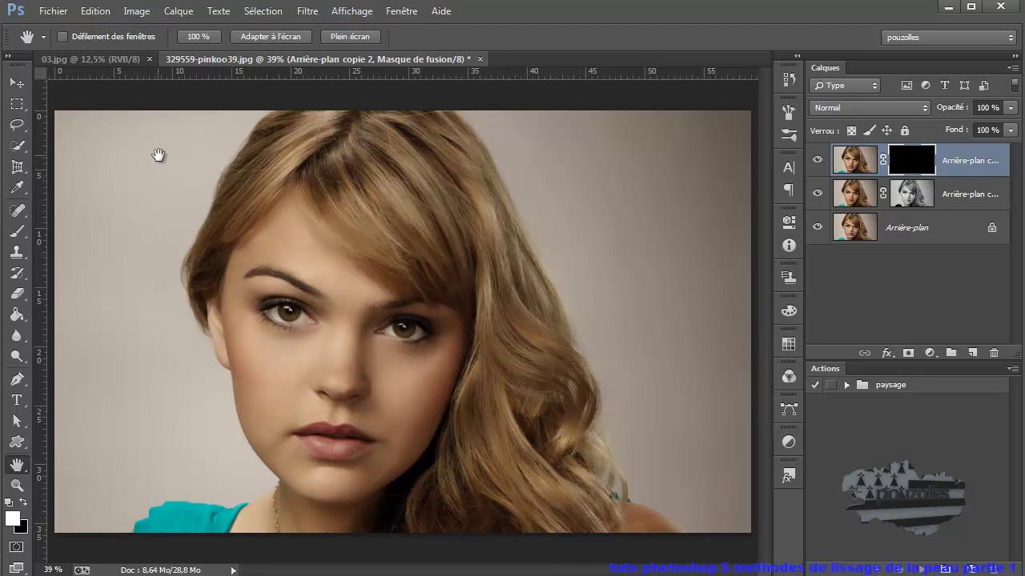
left_click(18, 232)
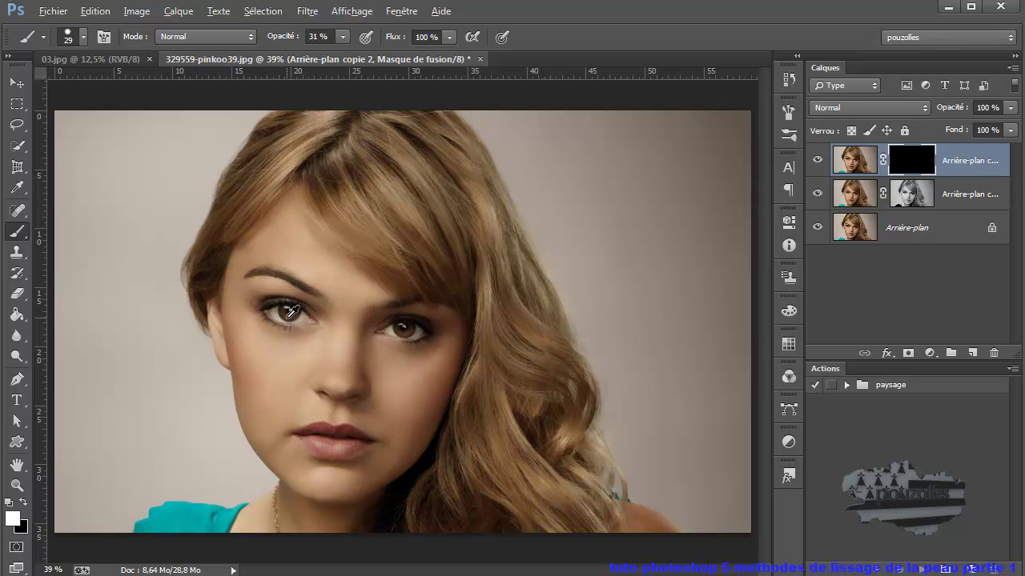
scroll(292, 312, "up", 1)
scroll(292, 312, "up", 1)
scroll(296, 320, "up", 1)
scroll(302, 336, "up", 1)
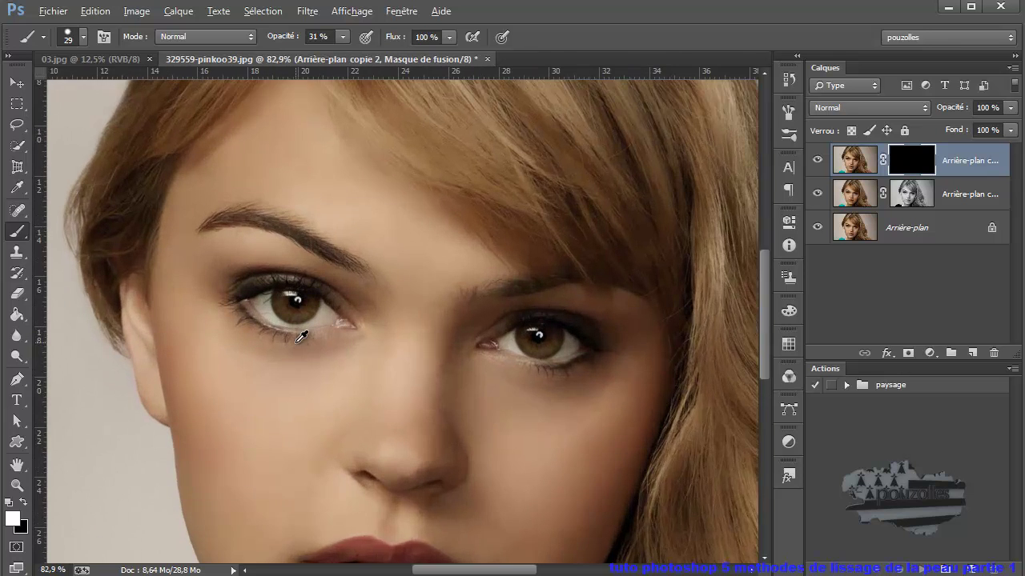
scroll(302, 336, "up", 1)
scroll(298, 336, "up", 1)
mouse_move(179, 172)
left_mouse_down()
mouse_move(259, 171)
mouse_move(373, 229)
left_mouse_up()
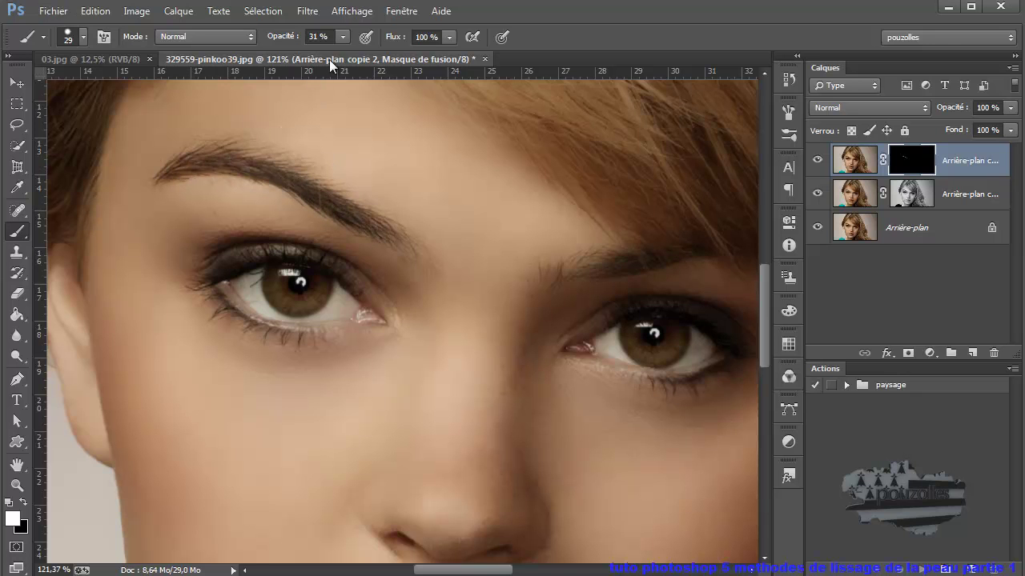
At 45% brush opacity, repaint both eyebrows on the mask, then pan to the right eye
left_click(342, 37)
left_click_drag(352, 57, 353, 53)
left_click_drag(187, 167, 375, 230)
left_click_drag(569, 274, 681, 242)
left_click_drag(619, 312, 303, 310)
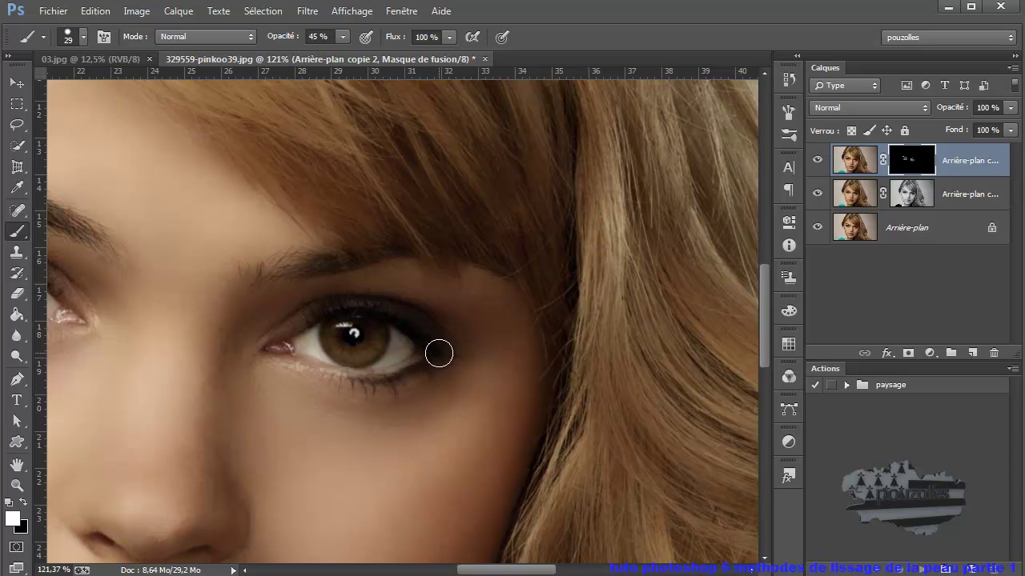
Paint the lips back in on the Arrière-plan copie 2 mask
scroll(377, 382, "down", 1)
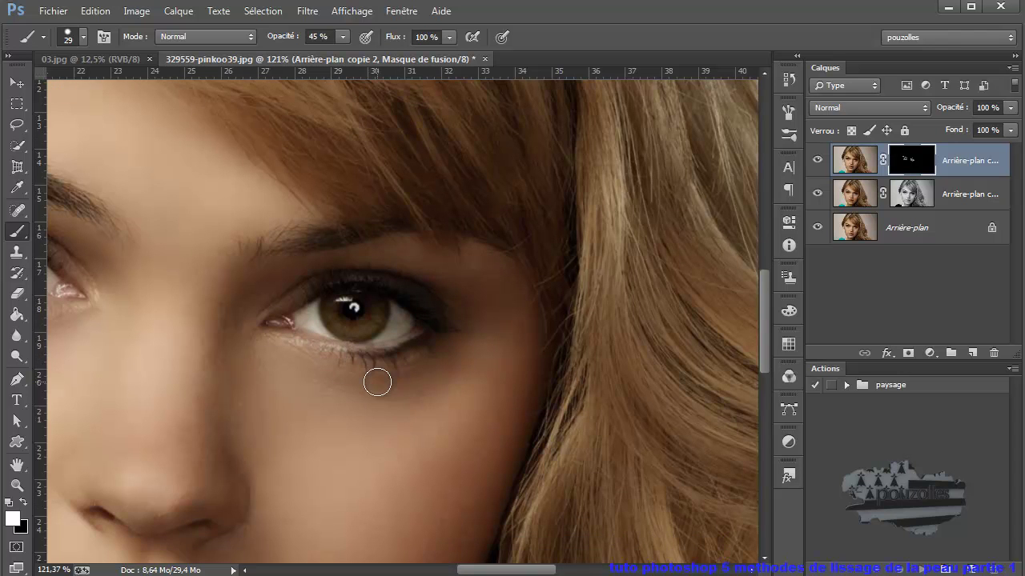
scroll(347, 384, "down", 2)
scroll(365, 384, "down", 2)
scroll(389, 389, "down", 2)
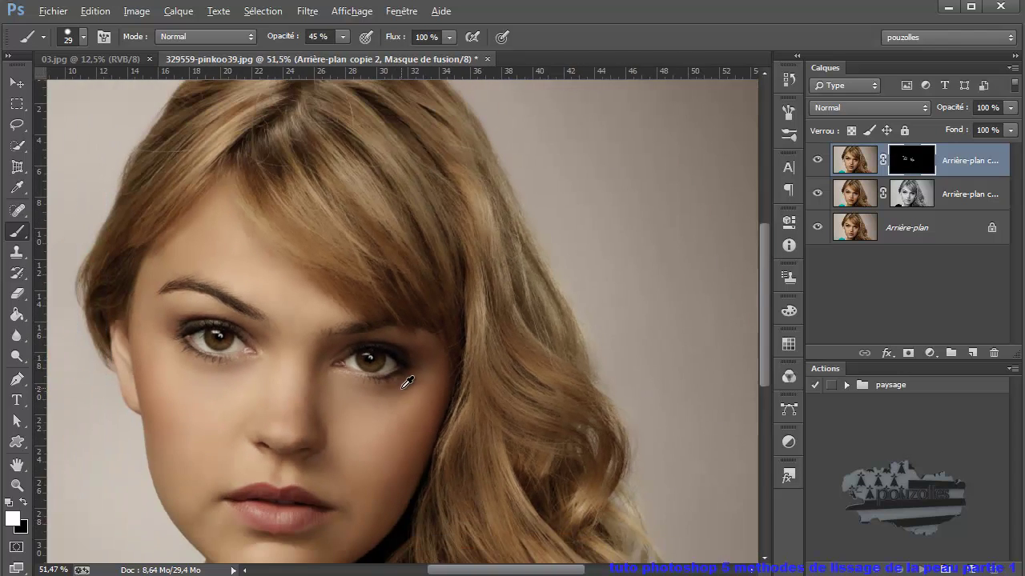
scroll(407, 382, "down", 1)
scroll(280, 528, "up", 2)
scroll(290, 530, "up", 2)
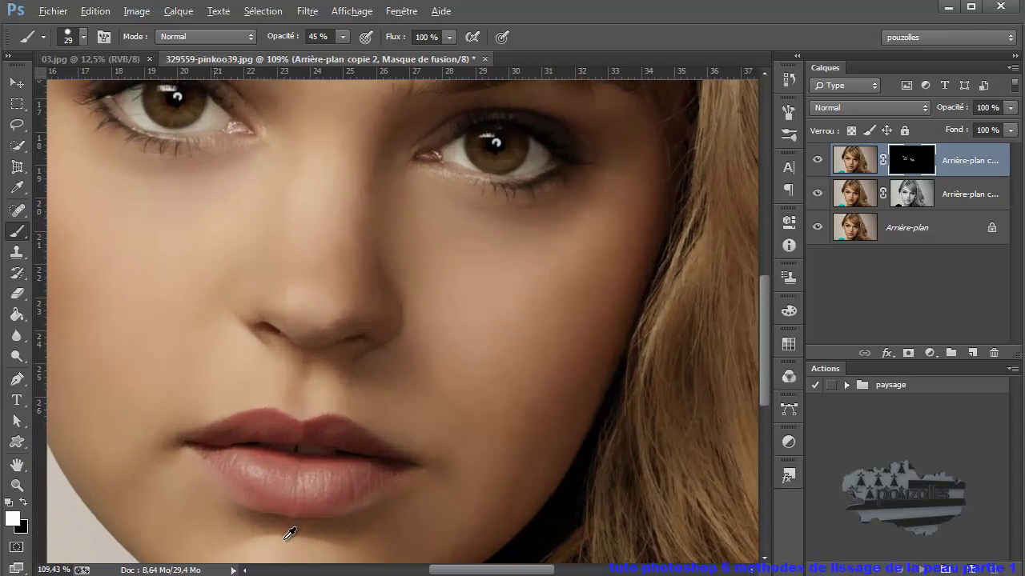
scroll(289, 530, "up", 2)
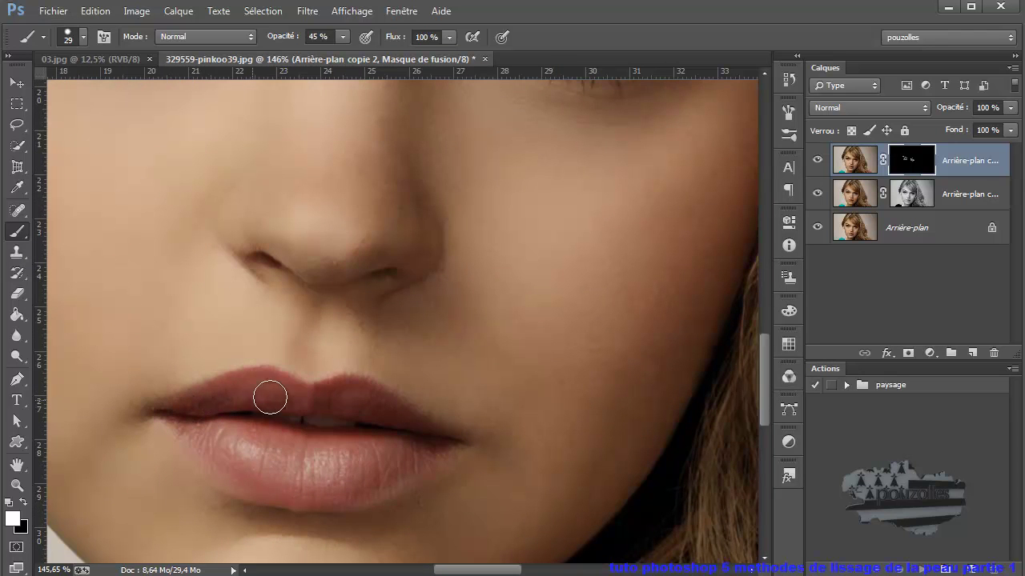
mouse_move(249, 392)
left_mouse_down()
mouse_move(386, 414)
mouse_move(407, 430)
mouse_move(320, 464)
mouse_move(352, 465)
mouse_move(292, 458)
mouse_move(377, 464)
mouse_move(279, 462)
mouse_move(343, 464)
mouse_move(221, 443)
mouse_move(327, 476)
mouse_move(257, 468)
mouse_move(312, 488)
mouse_move(389, 471)
mouse_move(418, 441)
mouse_move(260, 463)
mouse_move(209, 425)
mouse_move(235, 437)
mouse_move(311, 425)
left_mouse_up()
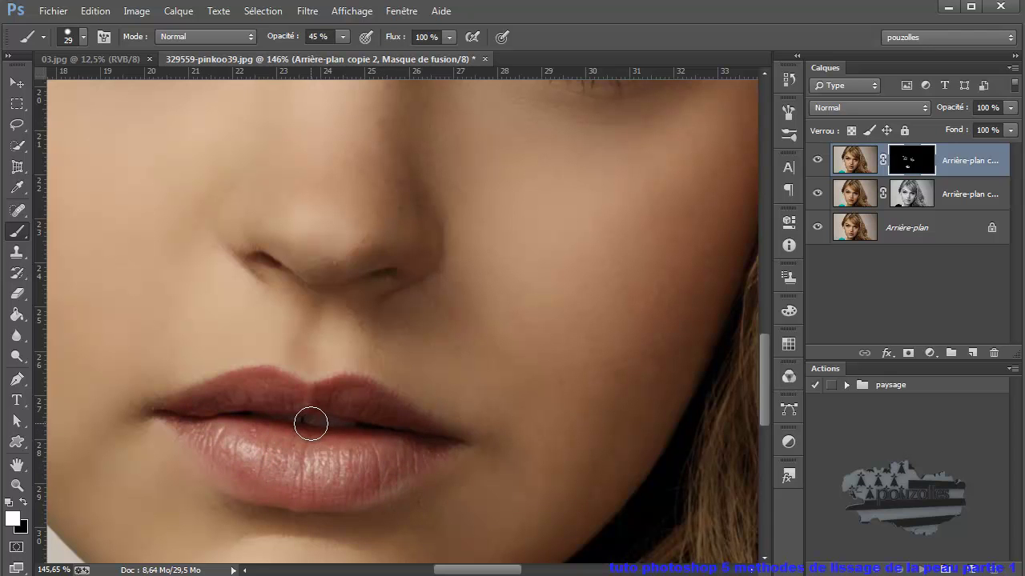
Paint along the left and right sides of the nose on the mask
key("alt")
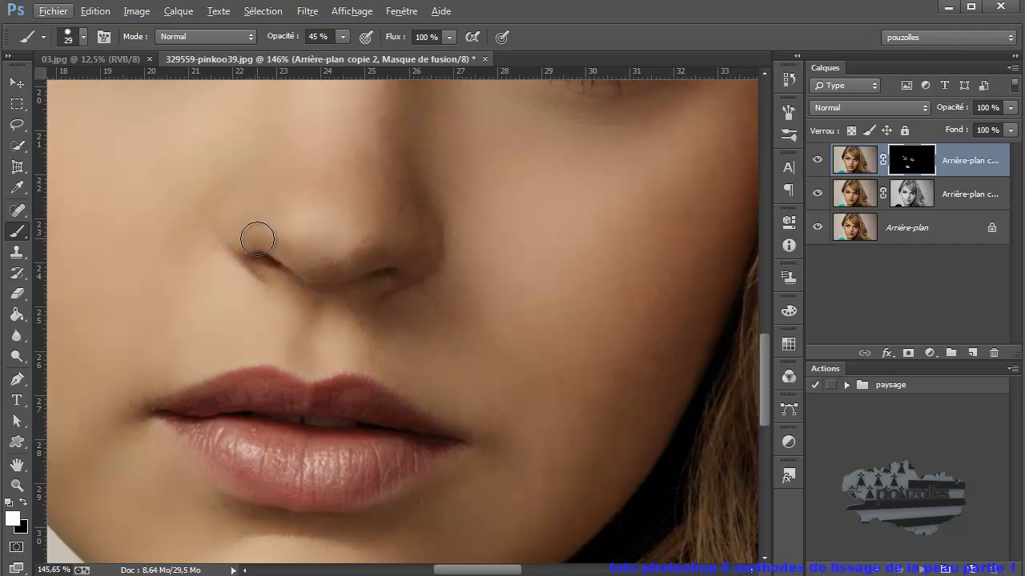
mouse_move(256, 178)
left_mouse_down()
mouse_move(225, 213)
mouse_move(237, 224)
left_mouse_up()
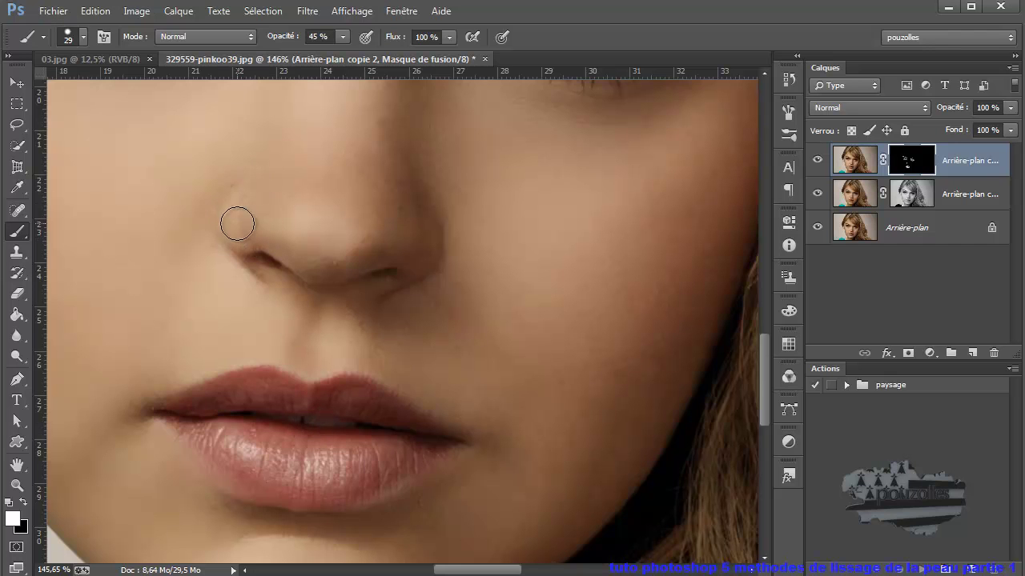
mouse_move(380, 217)
left_mouse_down()
mouse_move(423, 205)
mouse_move(414, 171)
mouse_move(423, 208)
mouse_move(413, 250)
mouse_move(391, 272)
mouse_move(293, 251)
mouse_move(304, 270)
mouse_move(336, 265)
left_mouse_up()
Zoom out and paint the mask around the hair edge with a ~190 px, softer brush
scroll(336, 265, "down", 2, "alt")
scroll(345, 272, "down", 2, "alt")
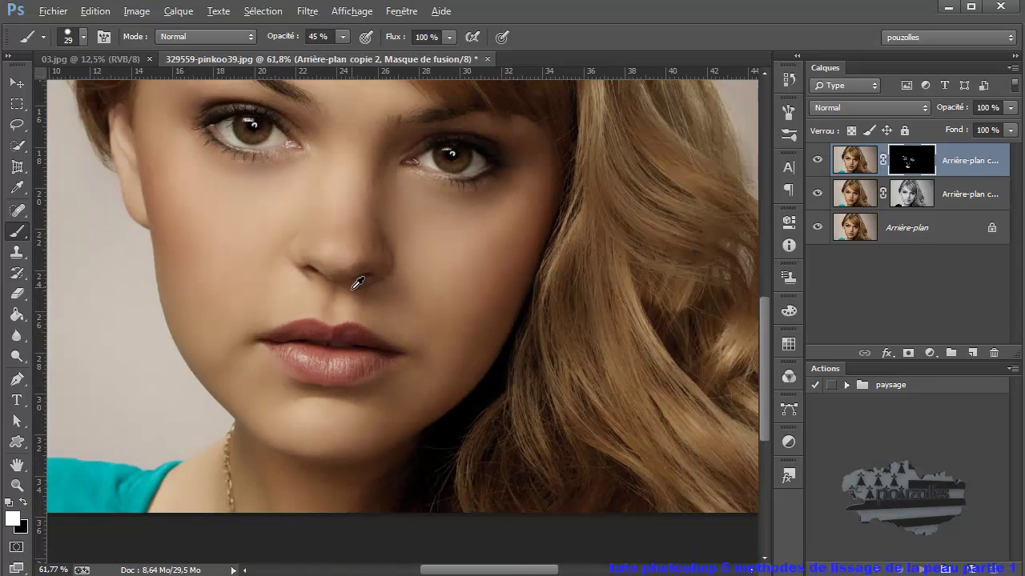
scroll(358, 286, "down", 2, "alt")
scroll(358, 286, "down", 1, "alt")
scroll(356, 289, "down", 1, "alt")
scroll(352, 294, "down", 2, "alt")
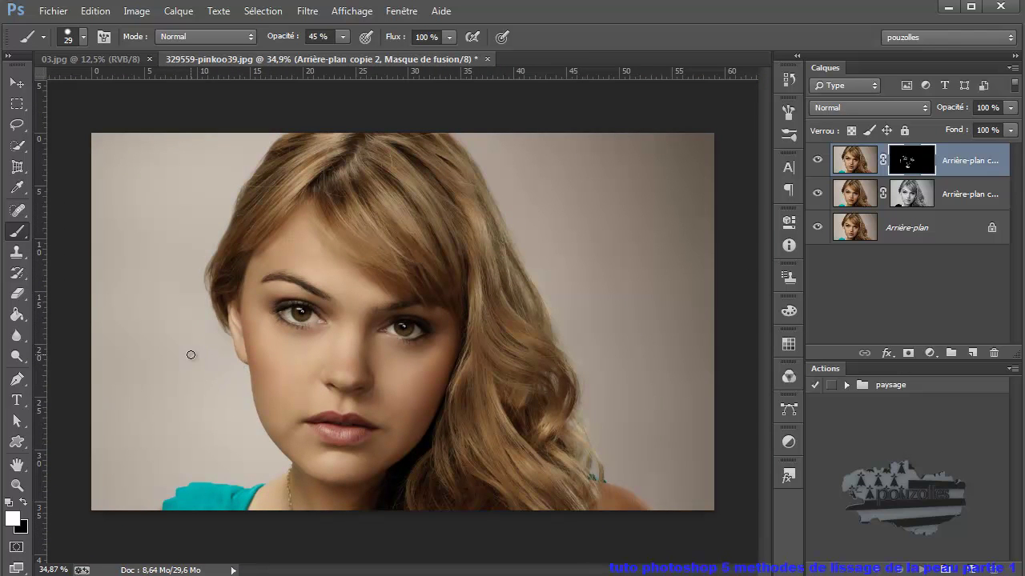
mouse_move(176, 282)
left_mouse_down()
mouse_move(200, 285)
mouse_move(201, 274)
left_mouse_up()
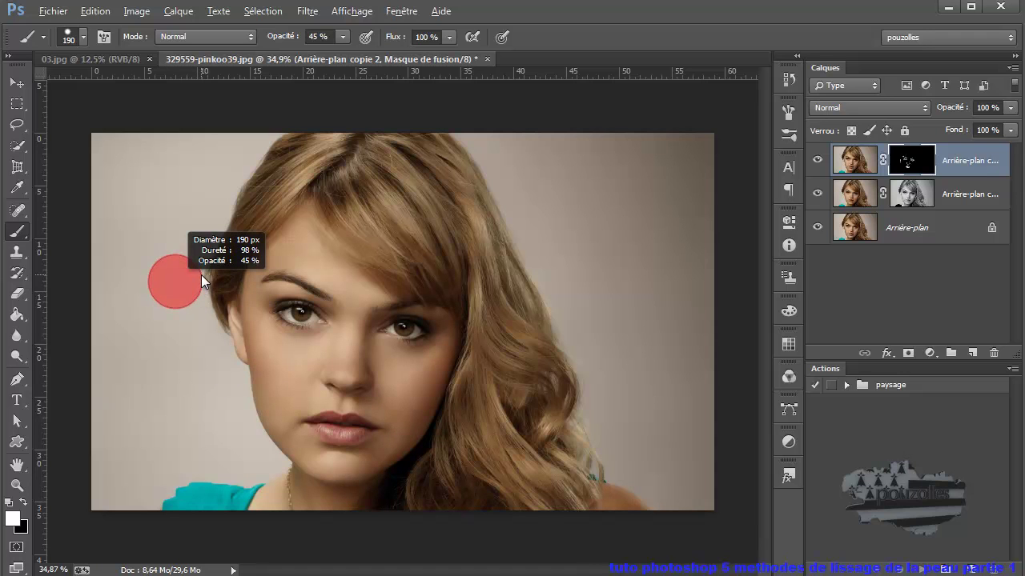
mouse_move(221, 154)
left_mouse_down()
mouse_move(232, 63)
mouse_move(253, 93)
left_mouse_up()
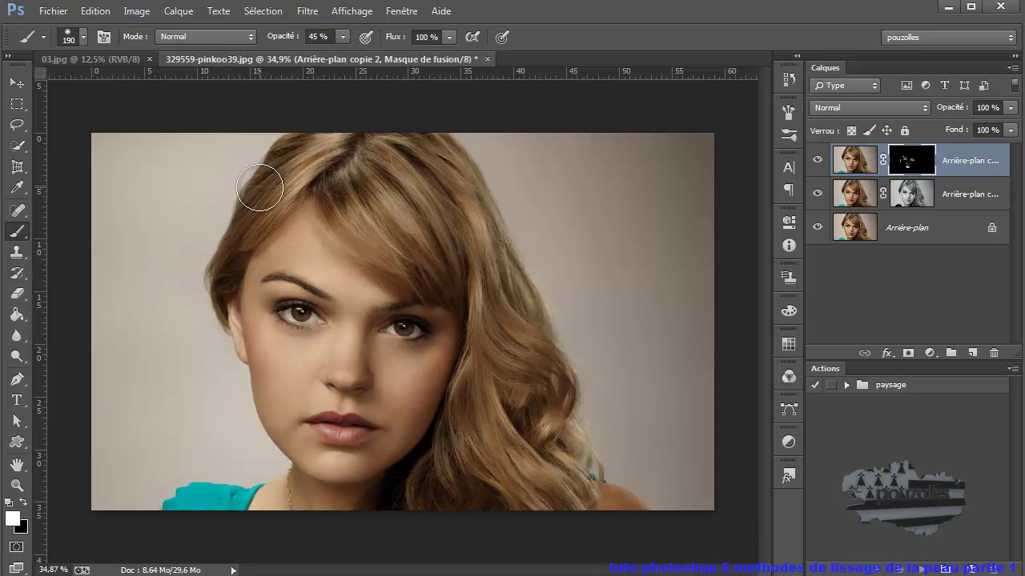
mouse_move(219, 243)
left_mouse_down()
mouse_move(263, 183)
mouse_move(322, 156)
mouse_move(282, 174)
mouse_move(200, 258)
mouse_move(256, 199)
mouse_move(317, 175)
mouse_move(364, 230)
mouse_move(457, 270)
mouse_move(457, 230)
mouse_move(416, 166)
mouse_move(508, 201)
mouse_move(499, 342)
mouse_move(478, 313)
mouse_move(476, 438)
mouse_move(522, 377)
mouse_move(515, 277)
mouse_move(517, 418)
mouse_move(467, 489)
mouse_move(421, 496)
mouse_move(444, 517)
mouse_move(571, 487)
mouse_move(400, 514)
mouse_move(184, 506)
mouse_move(165, 389)
left_mouse_up()
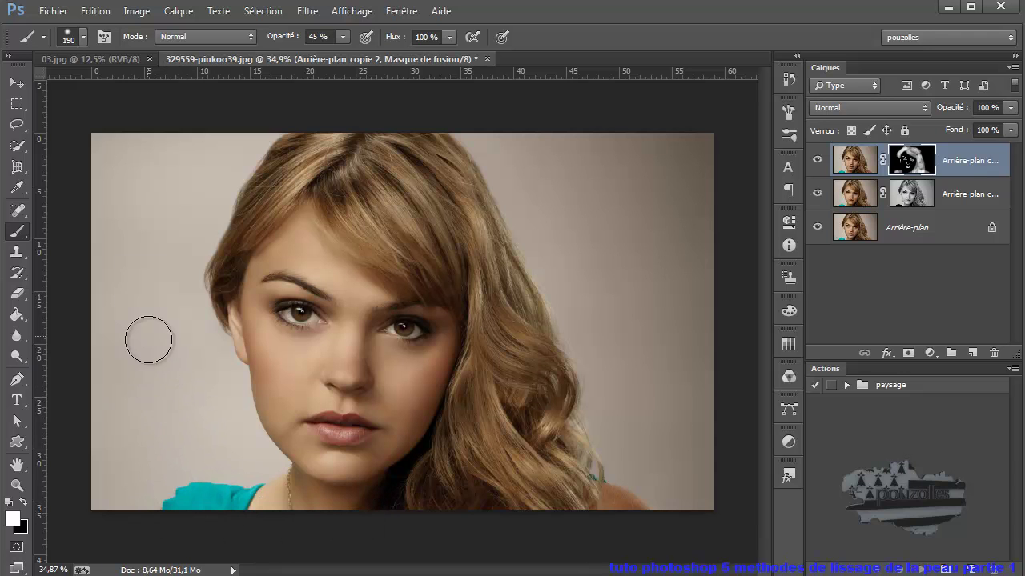
left_click(17, 83)
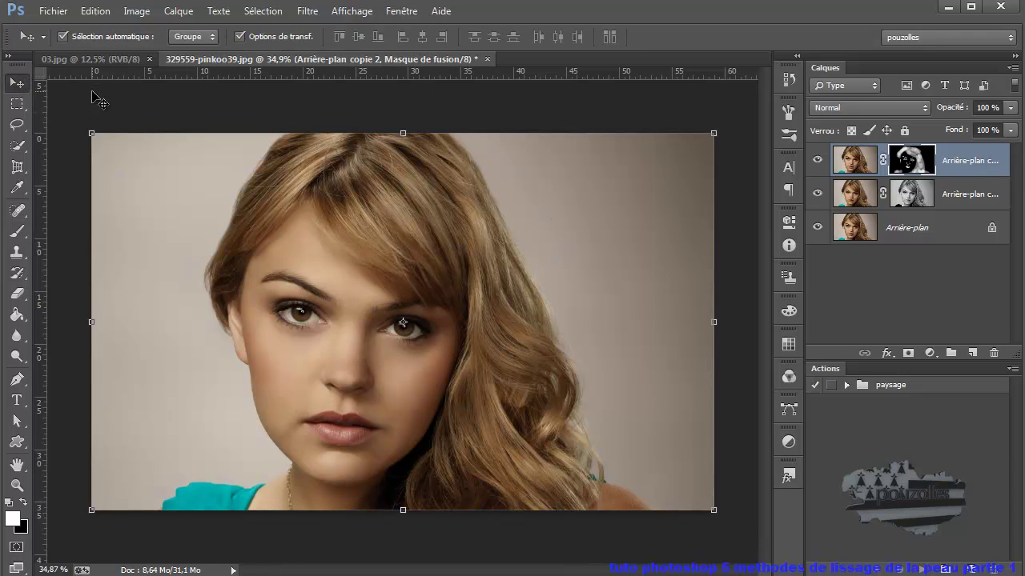
left_click(881, 321)
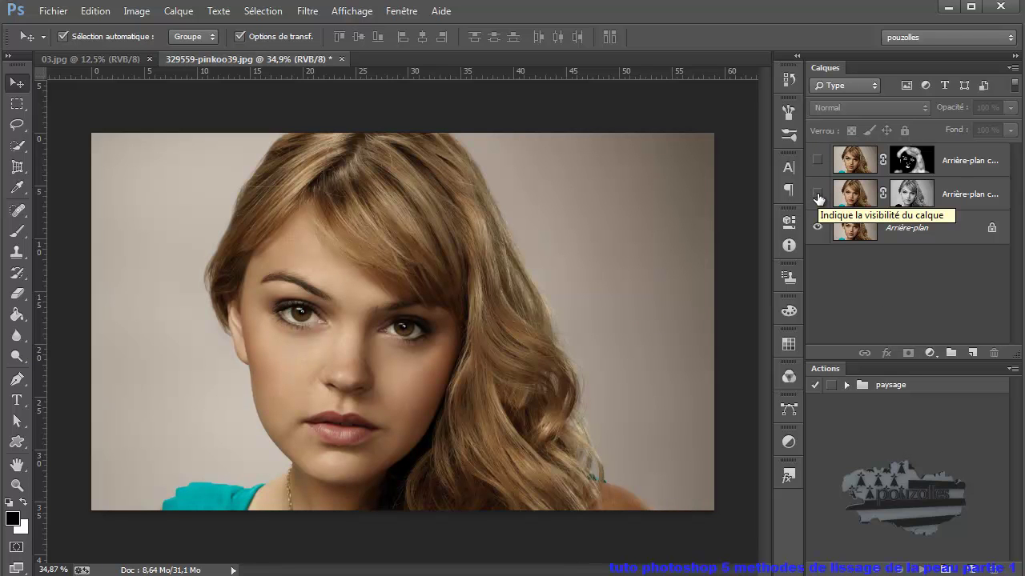
left_click(817, 195)
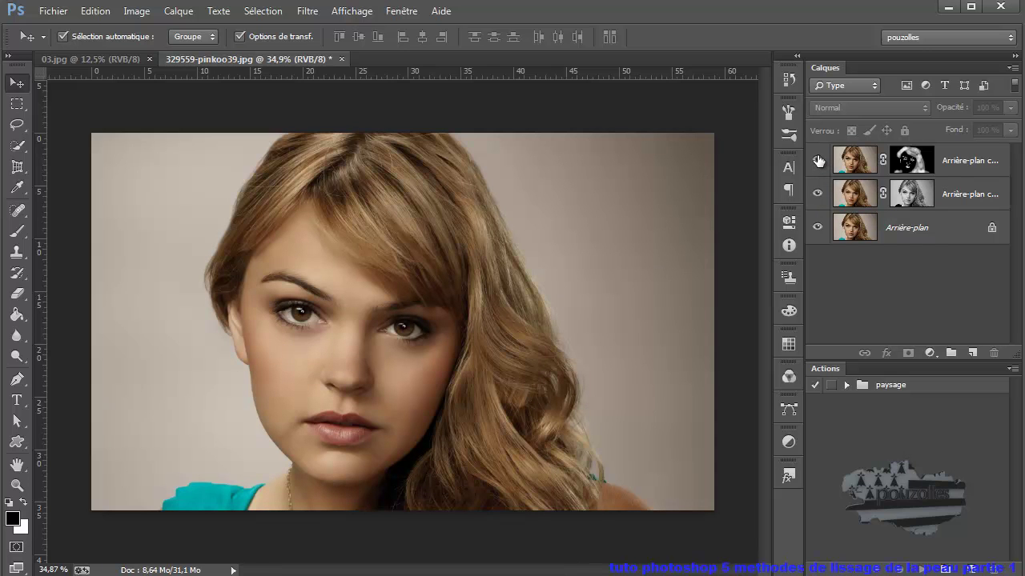
left_click(817, 160)
Merge the top copy into the layer below with Fusionner avec le calque inférieur, applying its mask
right_click(964, 164)
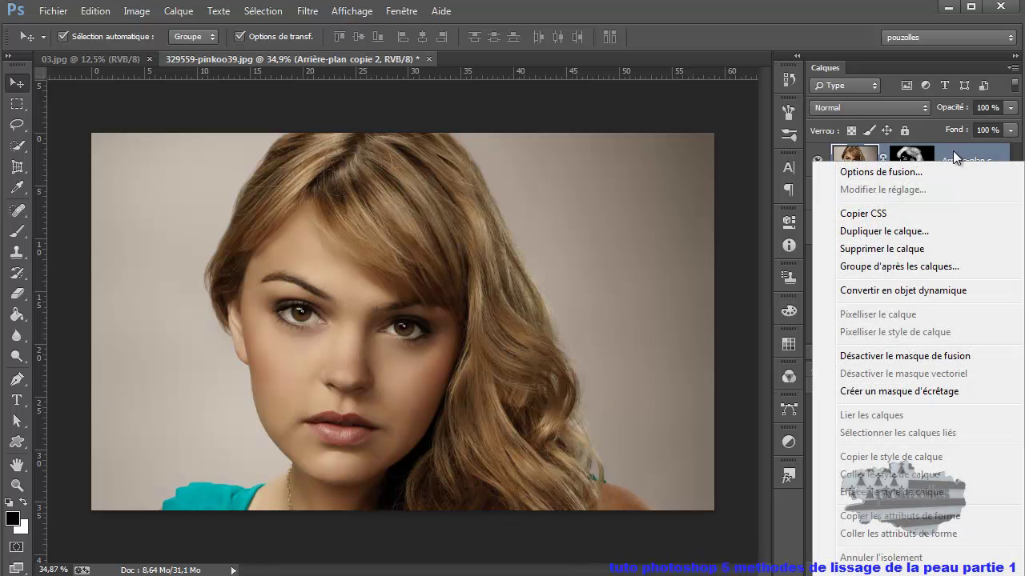
left_click(964, 152)
right_click(967, 153)
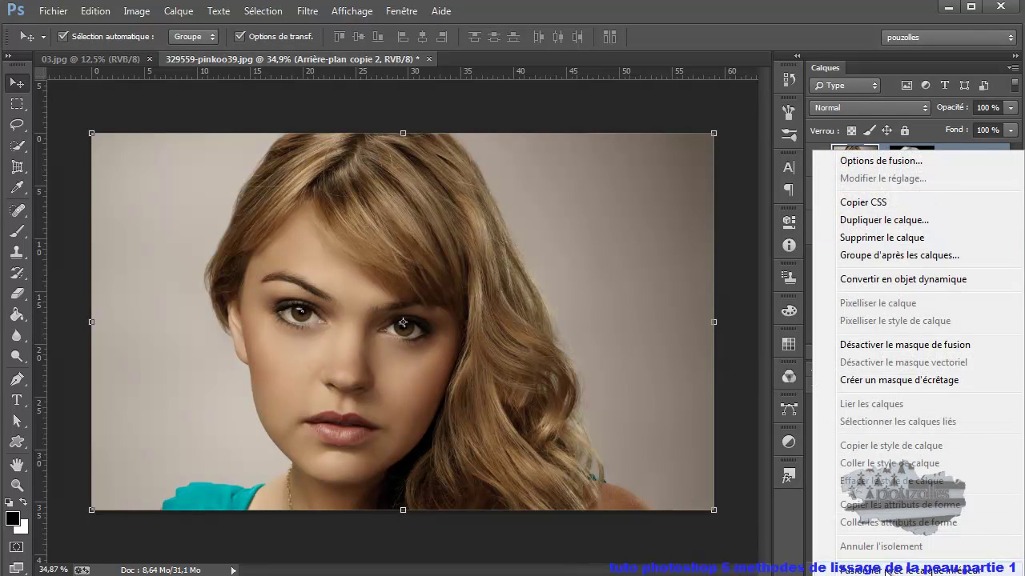
left_click(886, 570)
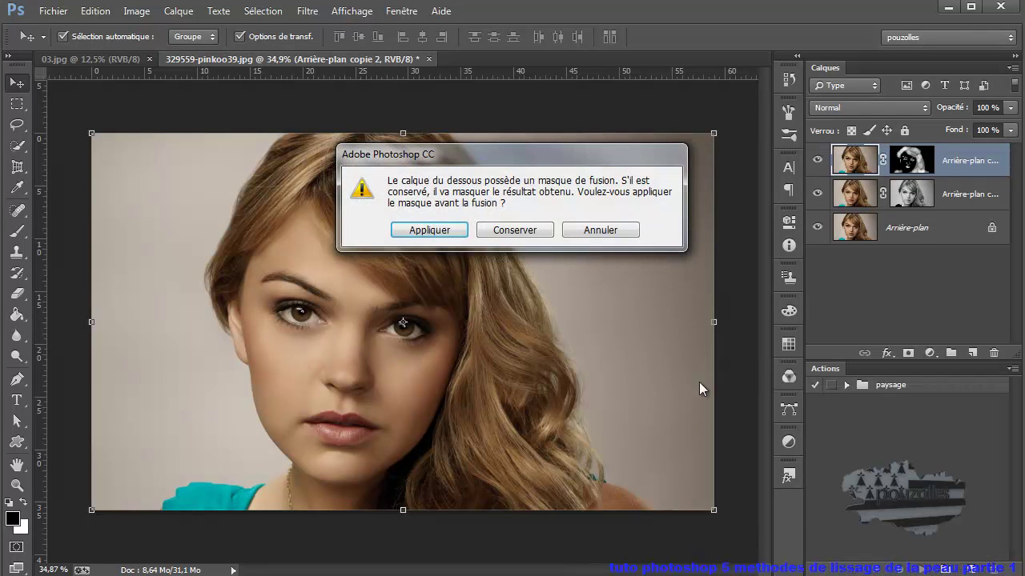
left_click(429, 230)
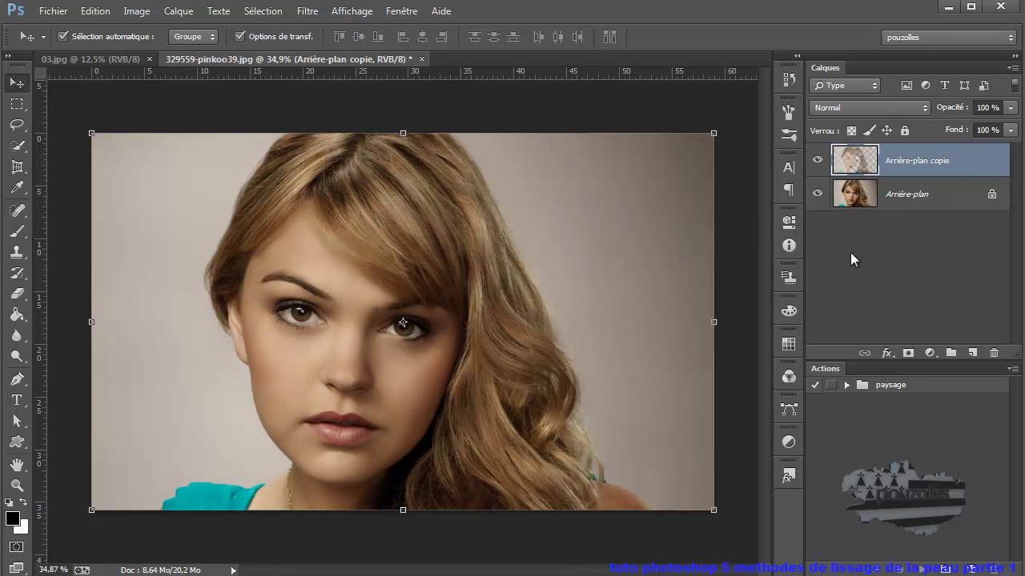
Toggle the merged Arrière-plan copie's visibility to compare before and after
left_click(817, 163)
left_click(817, 163)
left_click(817, 161)
left_click(890, 296)
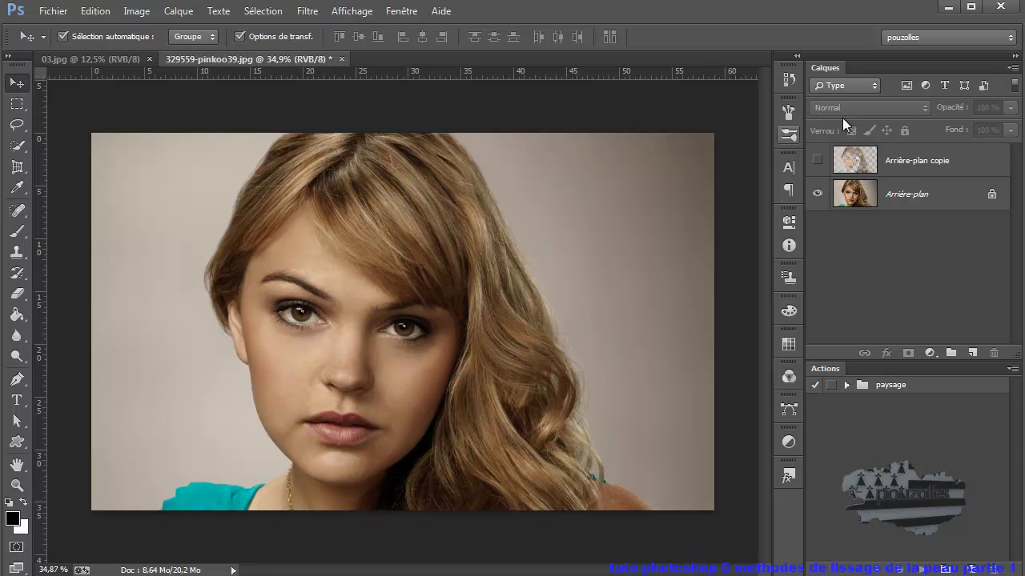
left_click(817, 163)
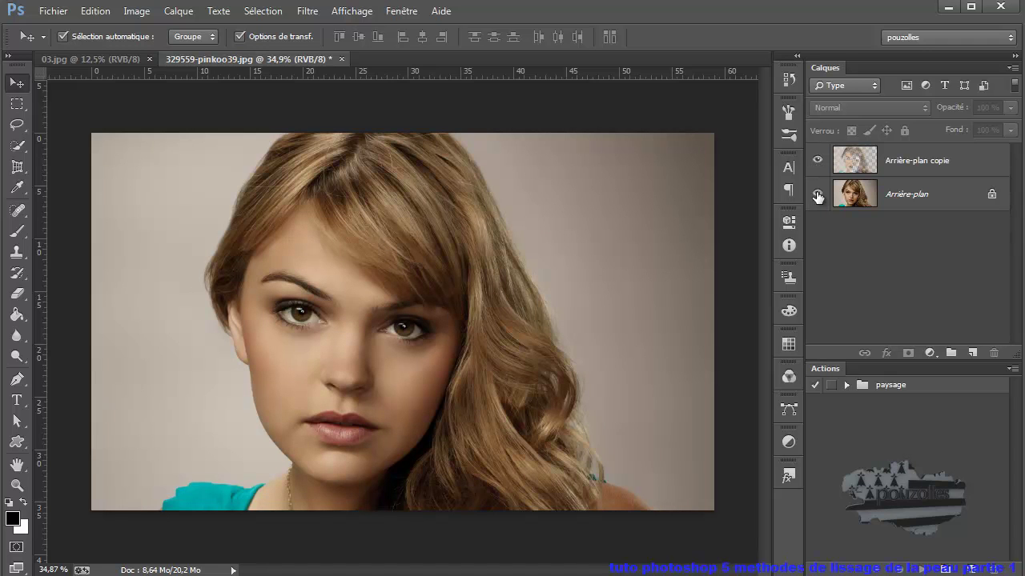
left_click(817, 195)
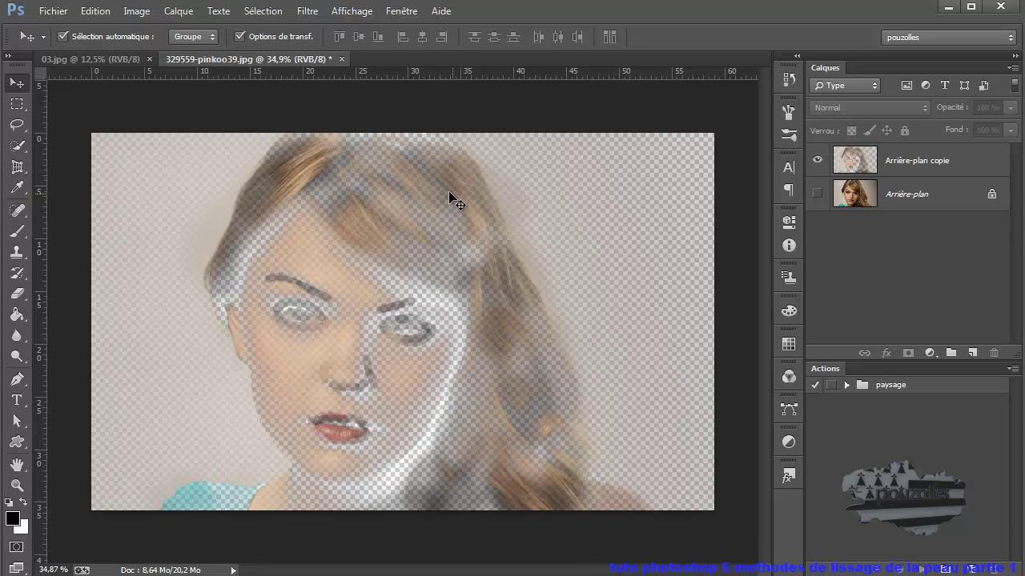
left_click(817, 195)
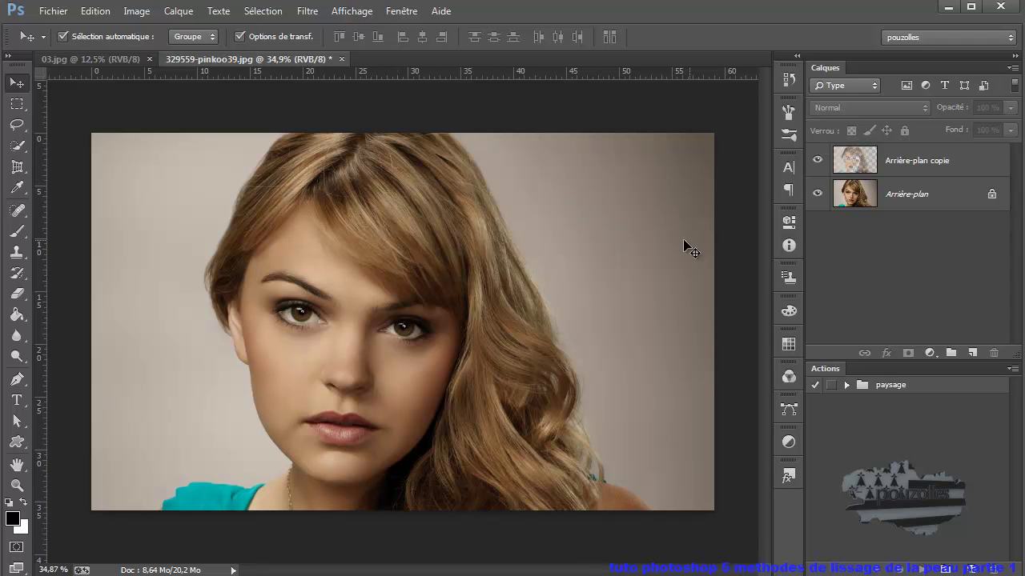
left_click(307, 11)
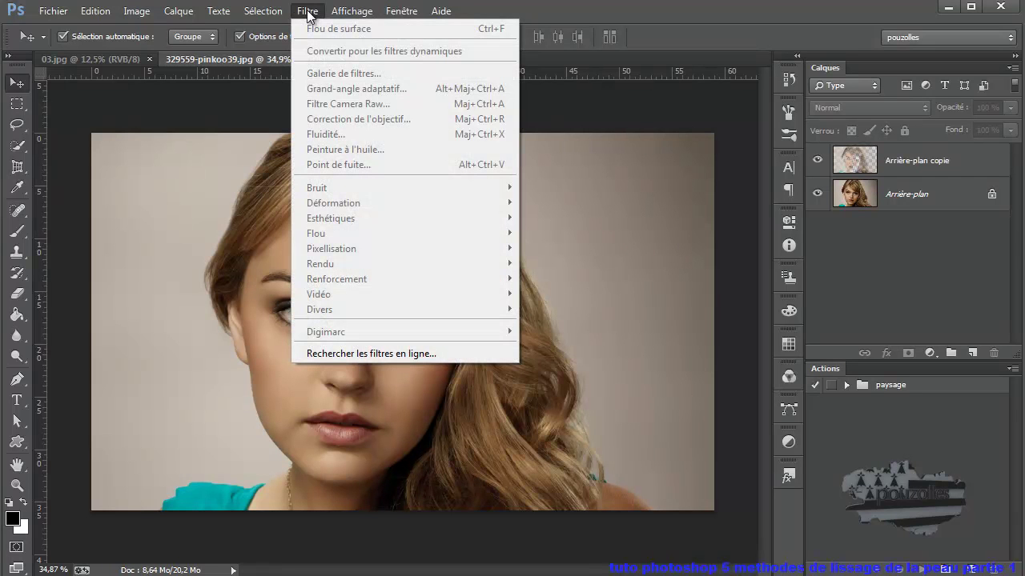
left_click(909, 199)
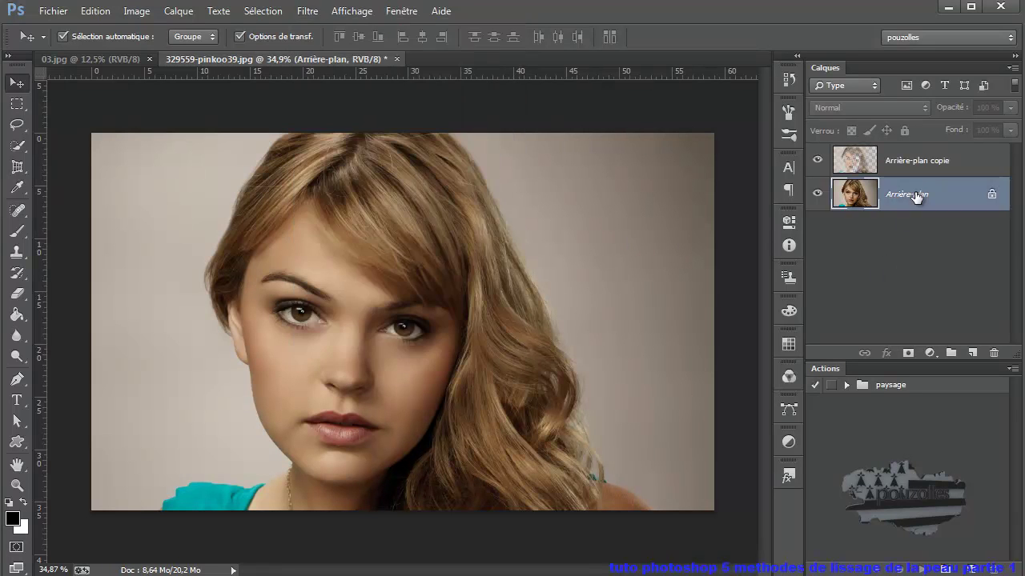
left_click(308, 11)
mouse_move(316, 233)
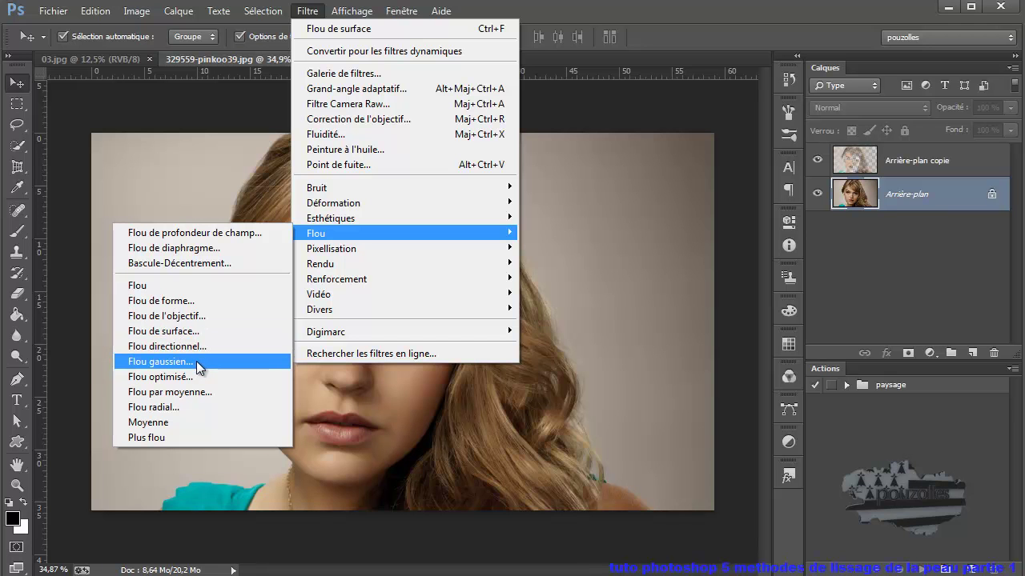
left_click(199, 367)
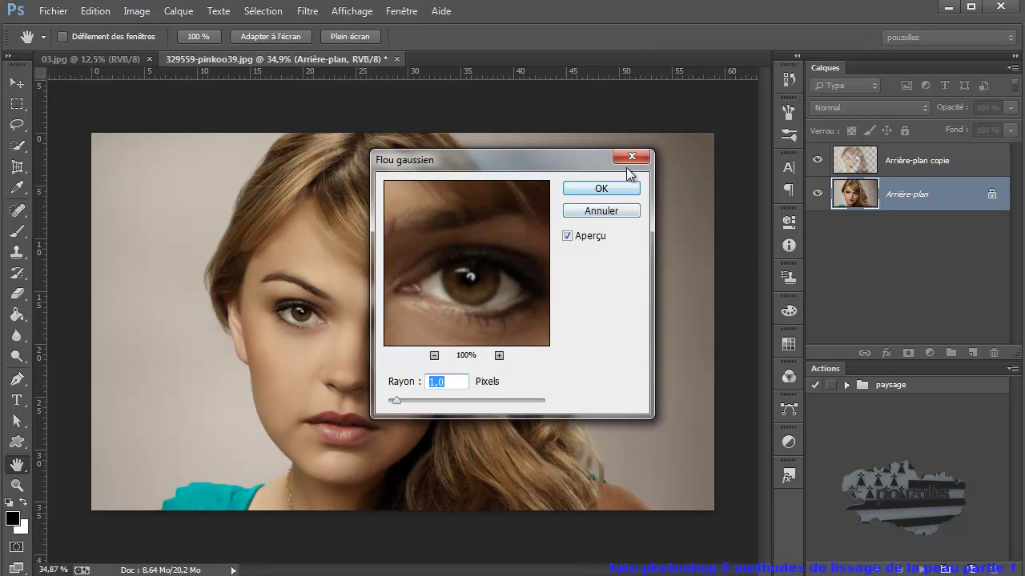
left_click(612, 210)
key("v")
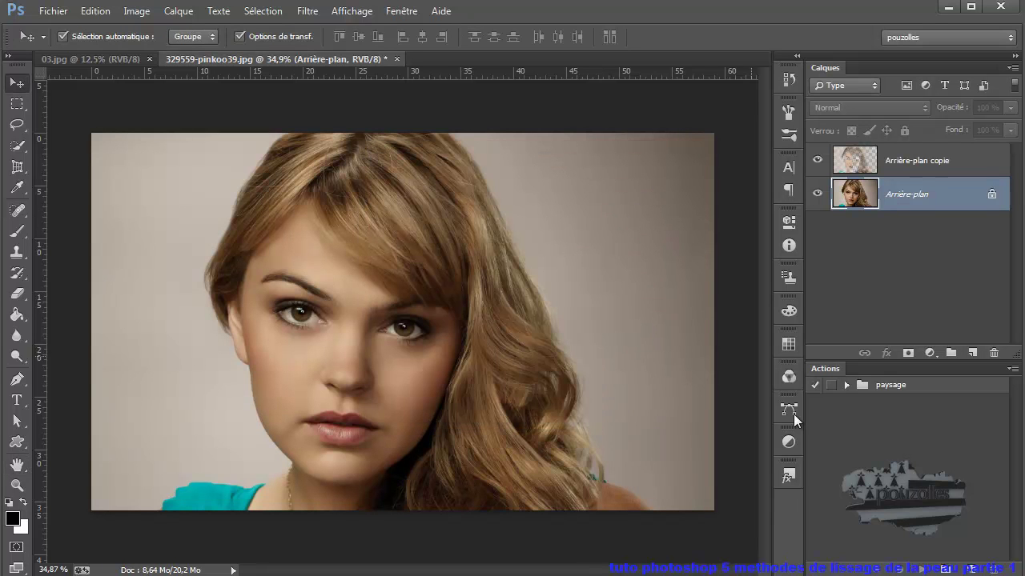